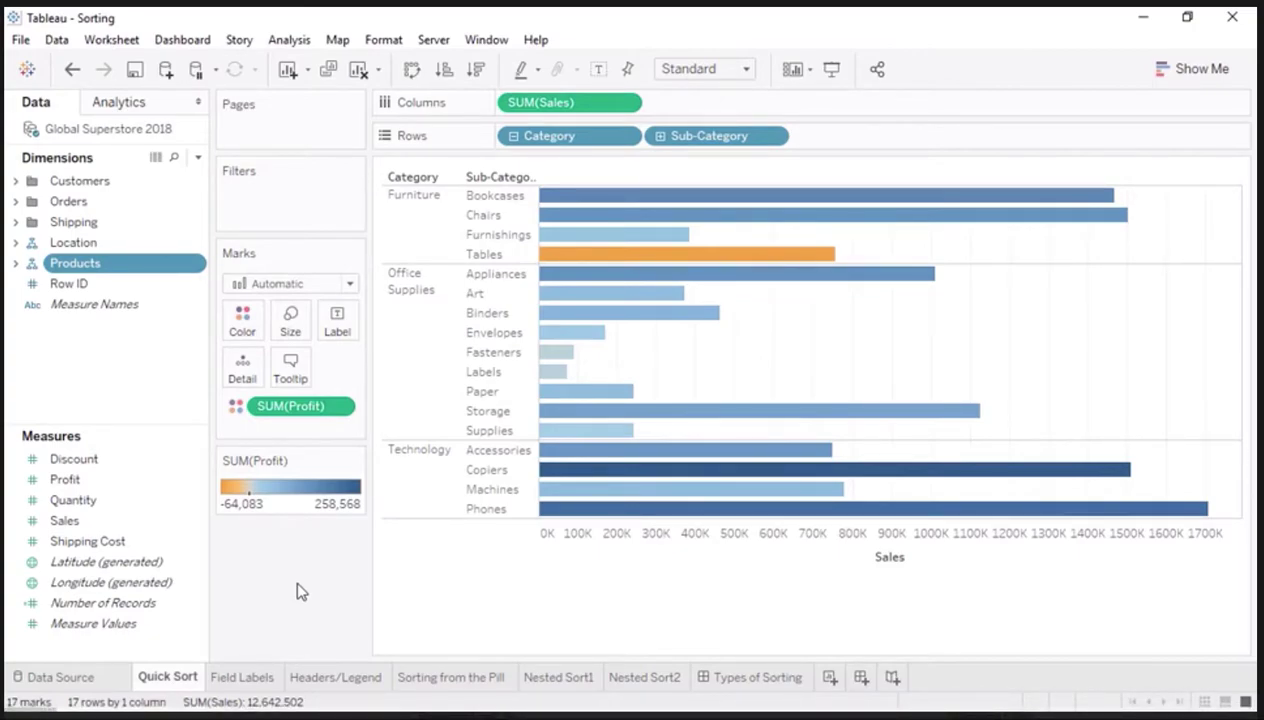
# Step: Cycle the Sales axis sort through descending, ascending and unsorted, leaving the sub-categories in descending order by Sales
pyautogui.moveTo(900, 570)
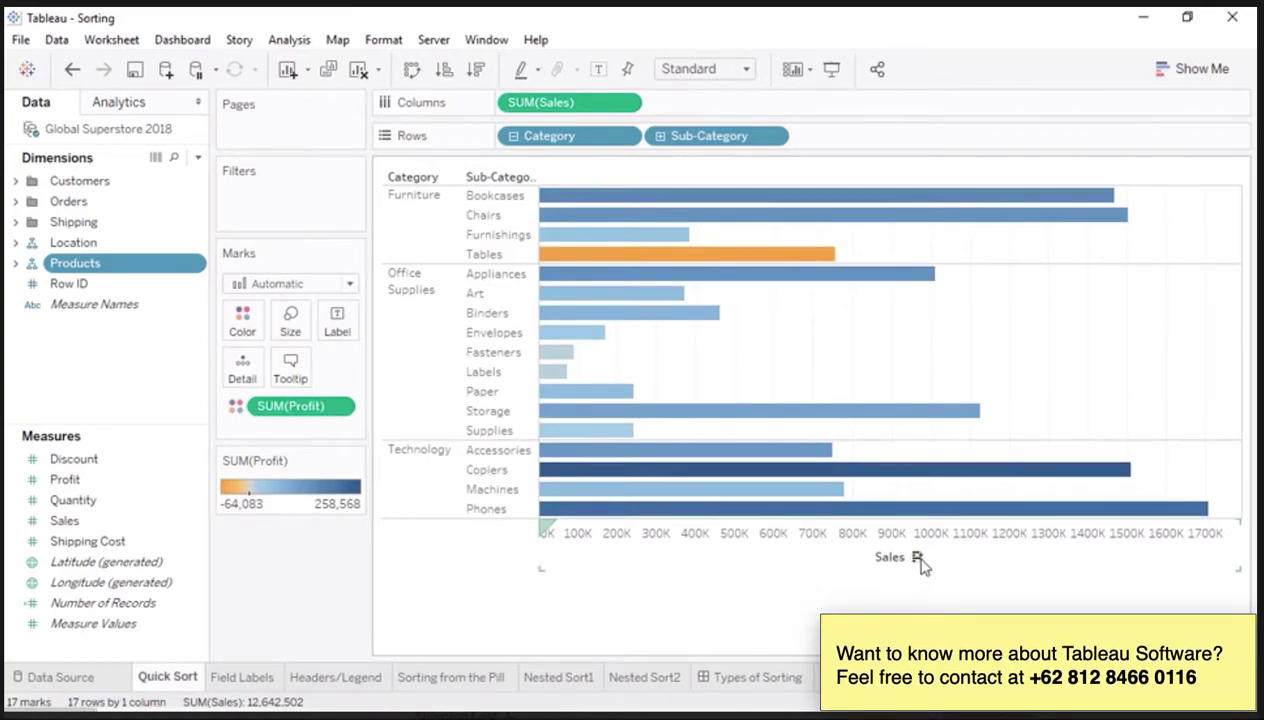
pyautogui.click(918, 558)
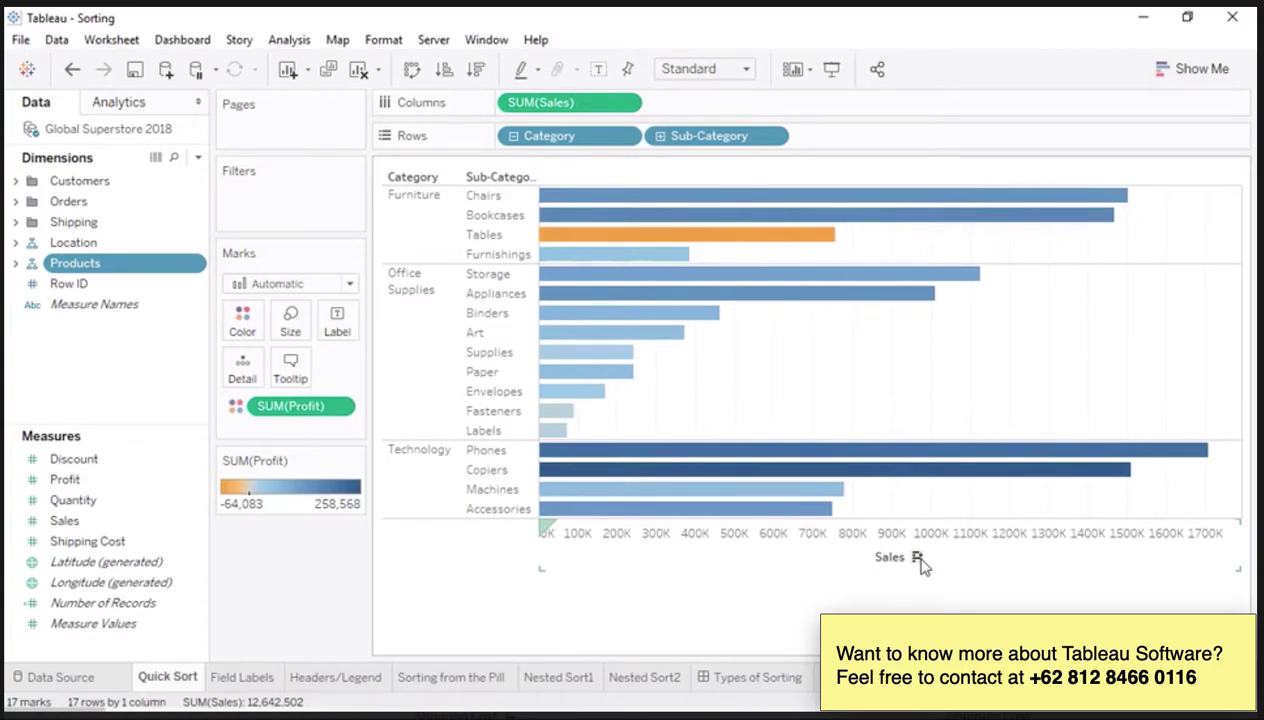
pyautogui.click(918, 558)
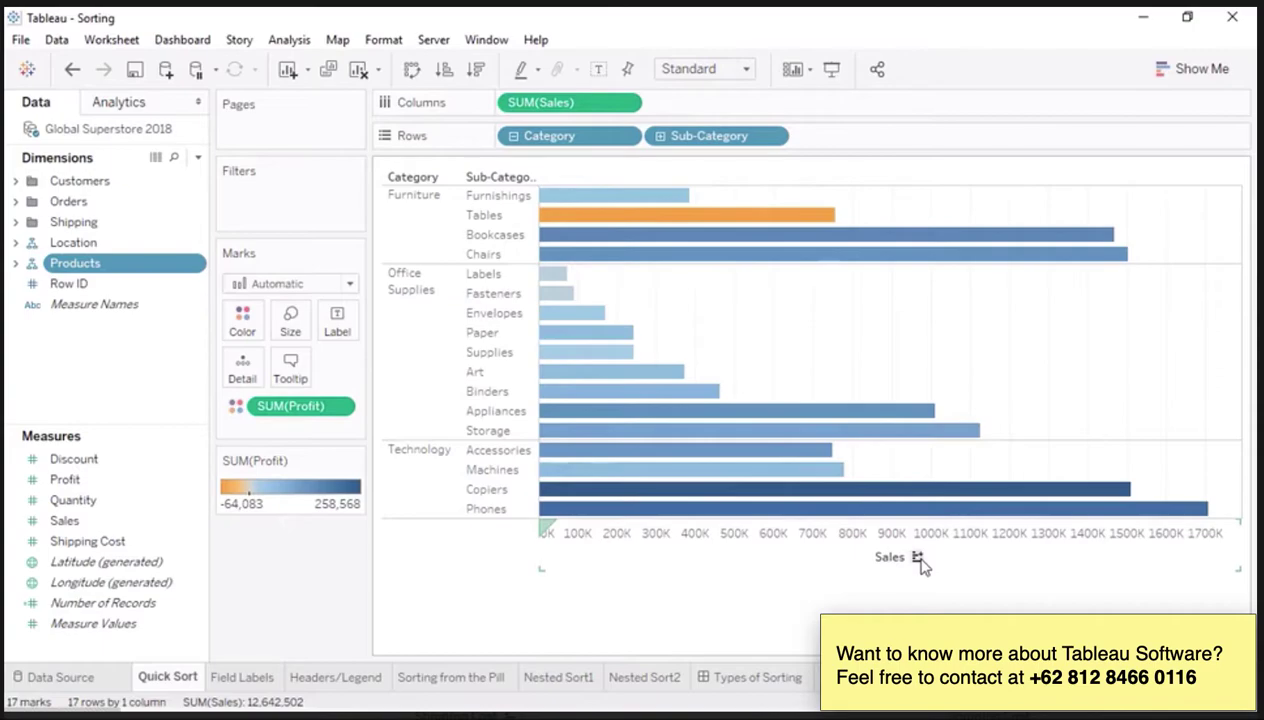
pyautogui.click(918, 558)
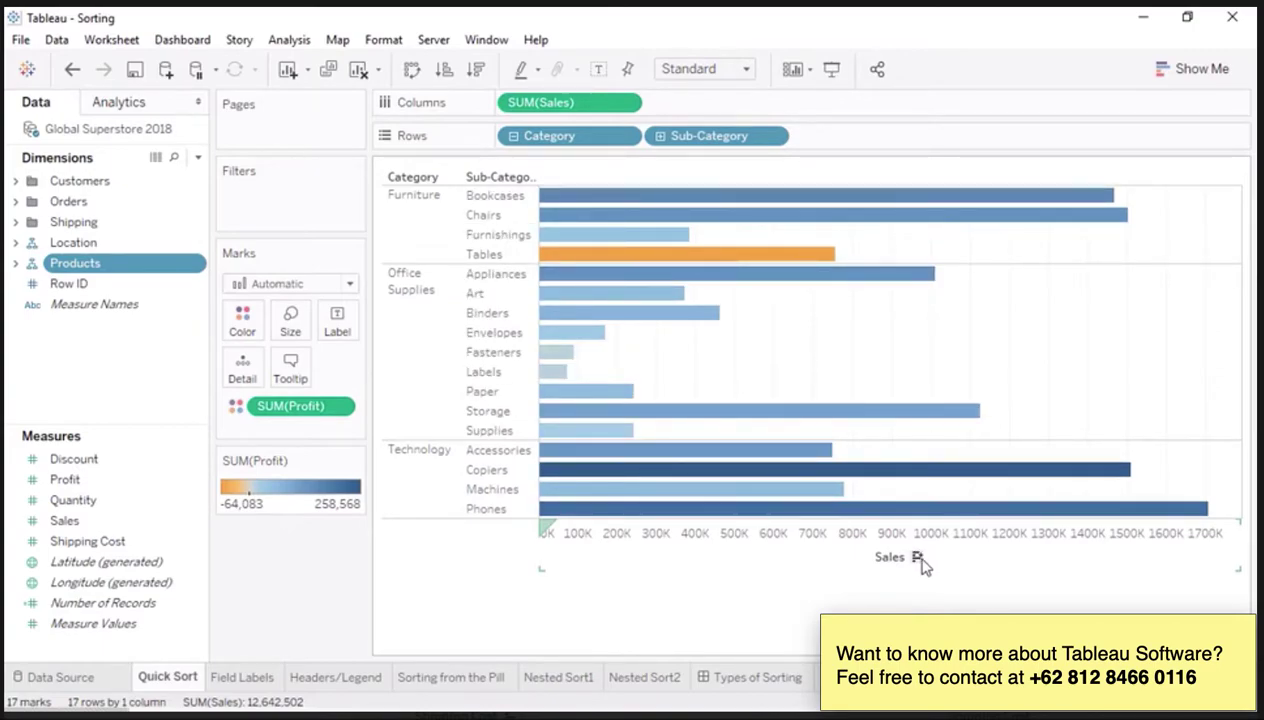
pyautogui.click(918, 558)
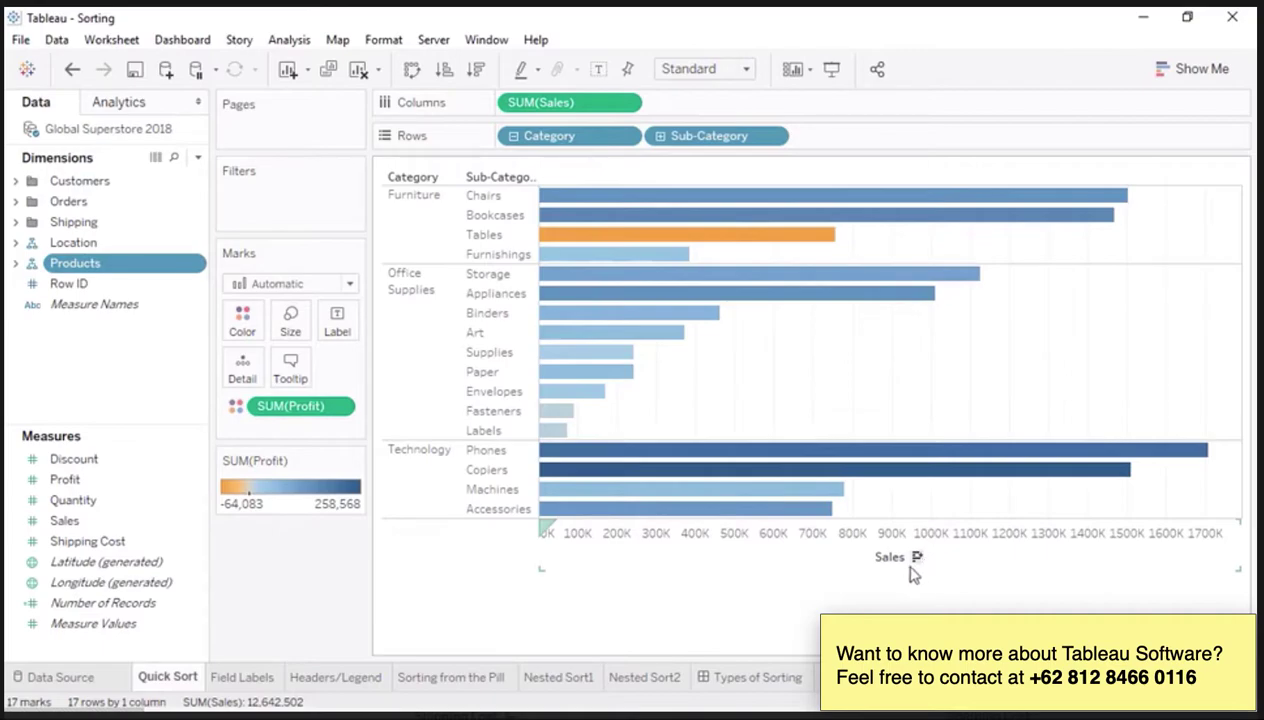
# Step: Sort the sub-categories in descending order by the Profit field used for the bar colors
pyautogui.click(339, 408)
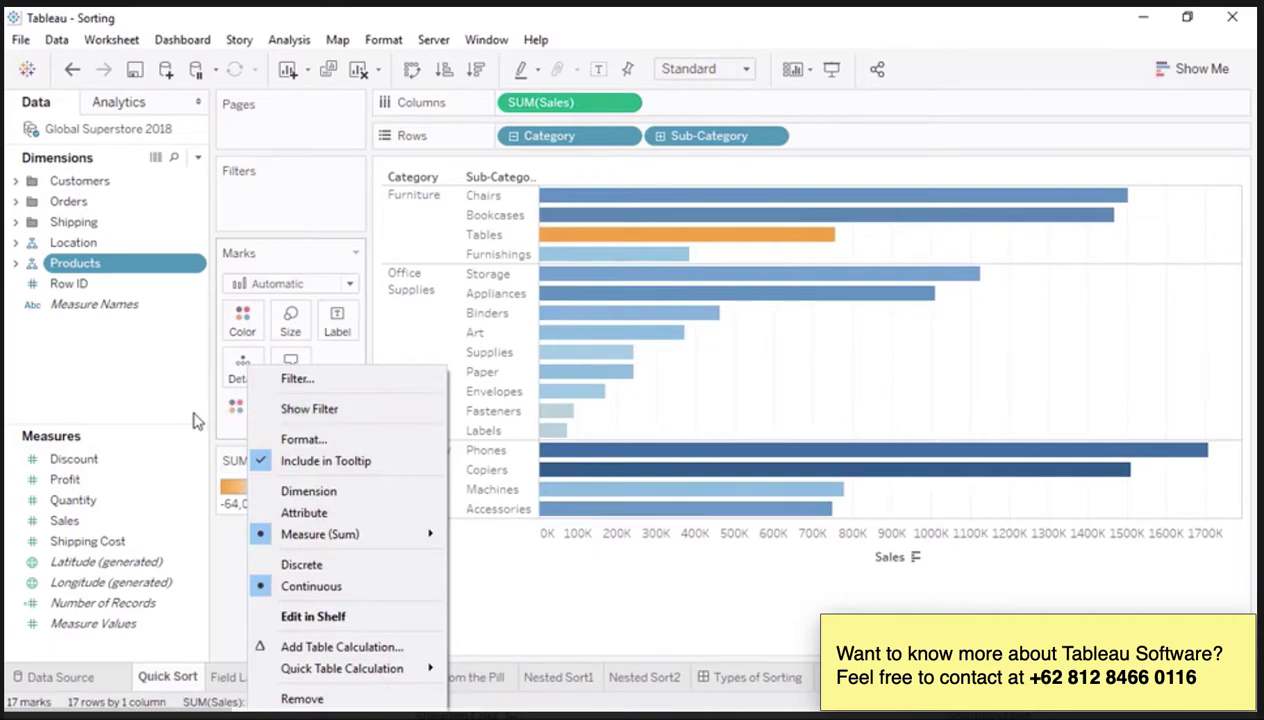
pyautogui.click(197, 420)
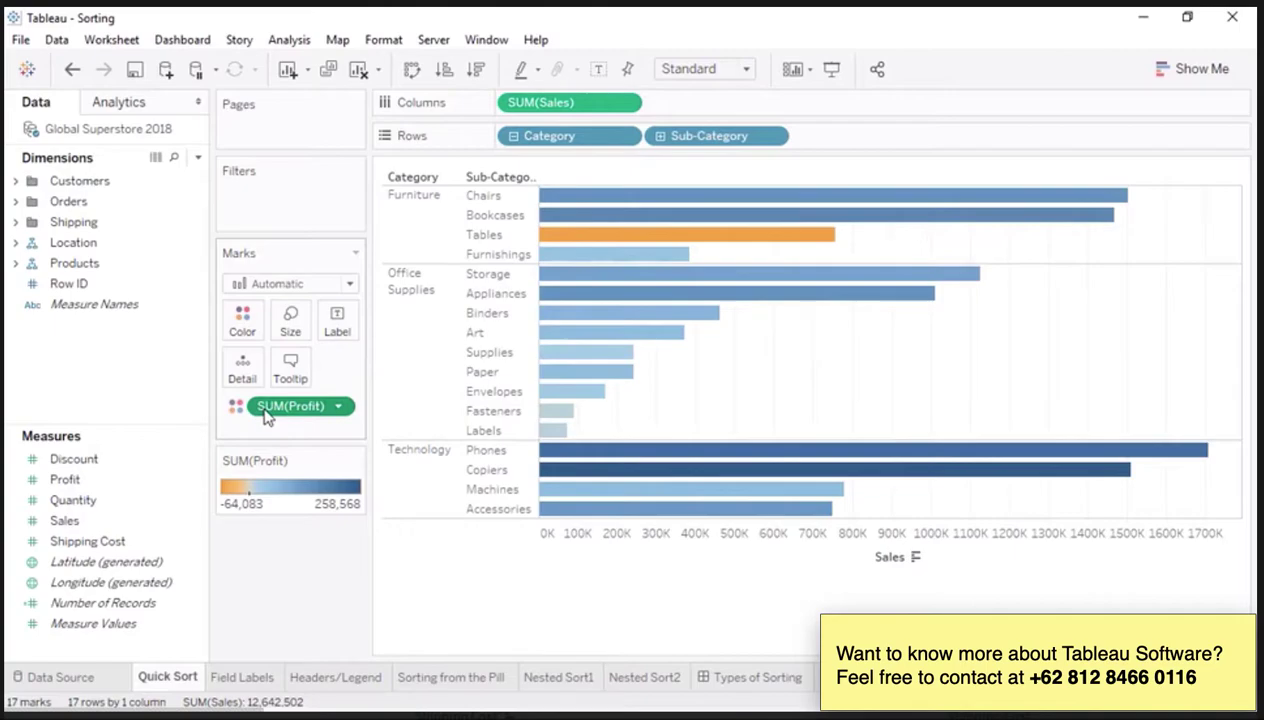
pyautogui.click(477, 72)
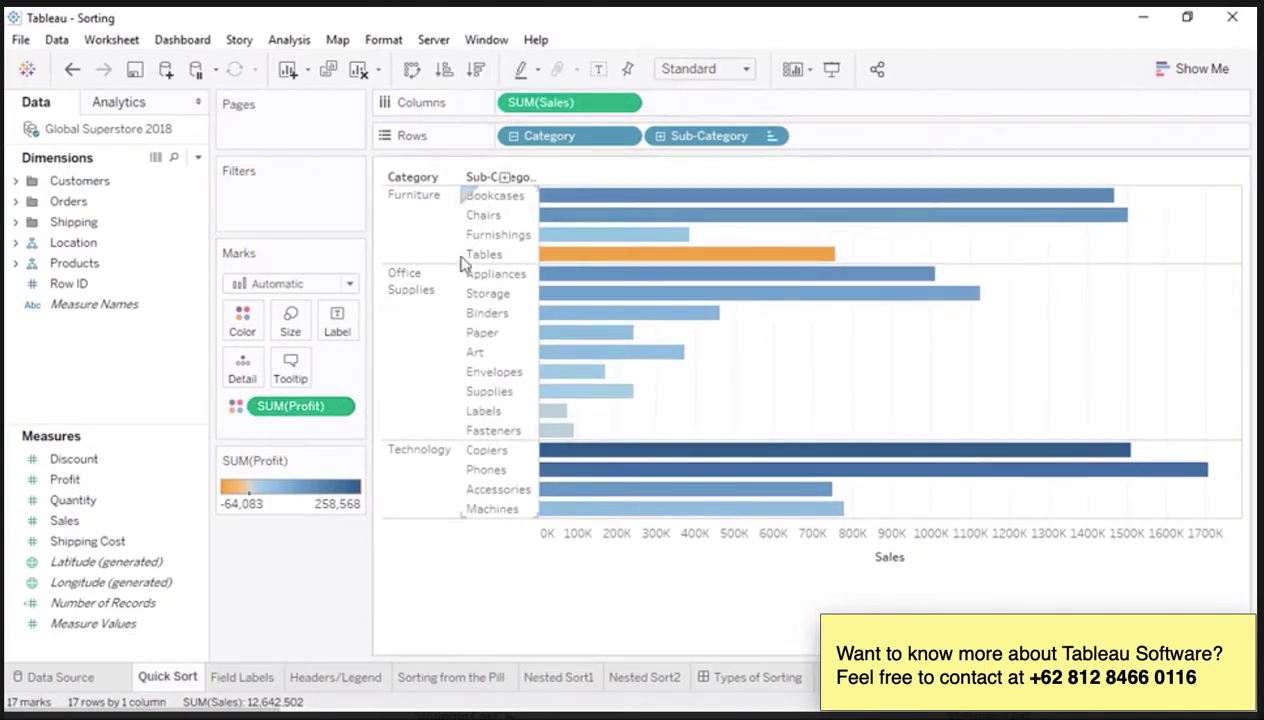
# Step: On the Field Labels sheet, sort Region by SUM(Profit) and Market by SUM(Quantity), both in descending order
pyautogui.click(262, 678)
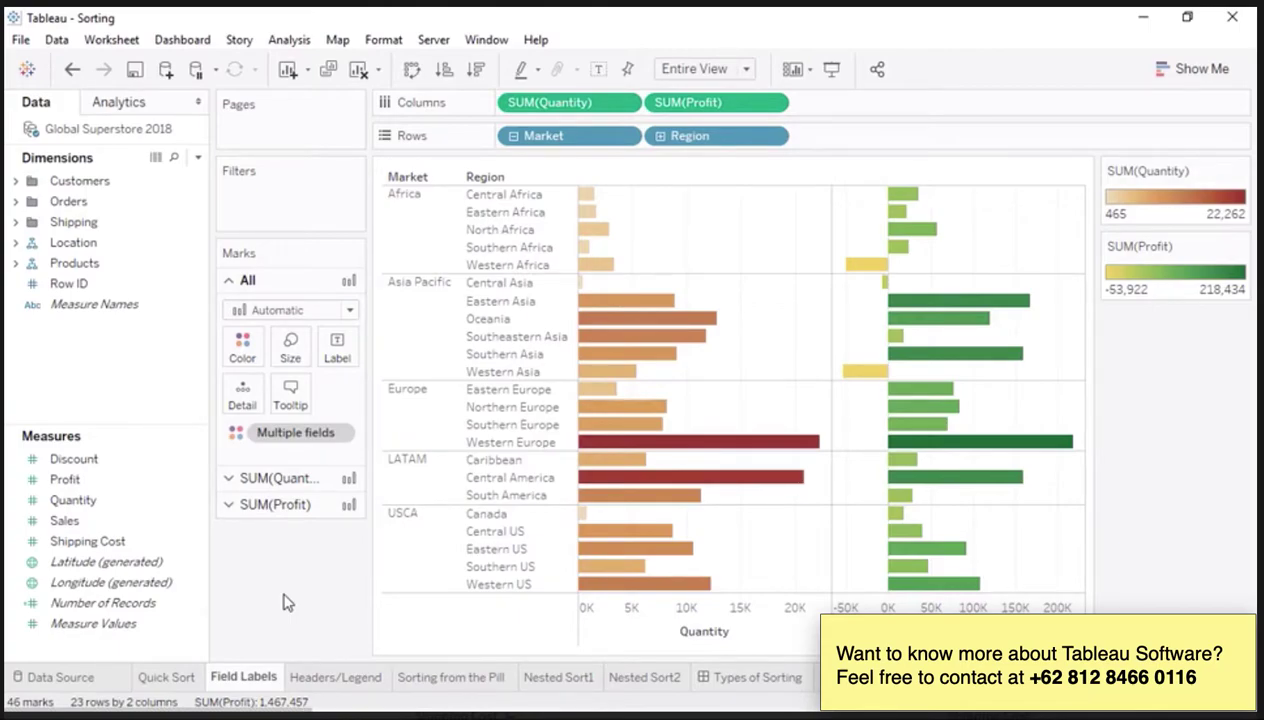
pyautogui.moveTo(513, 185)
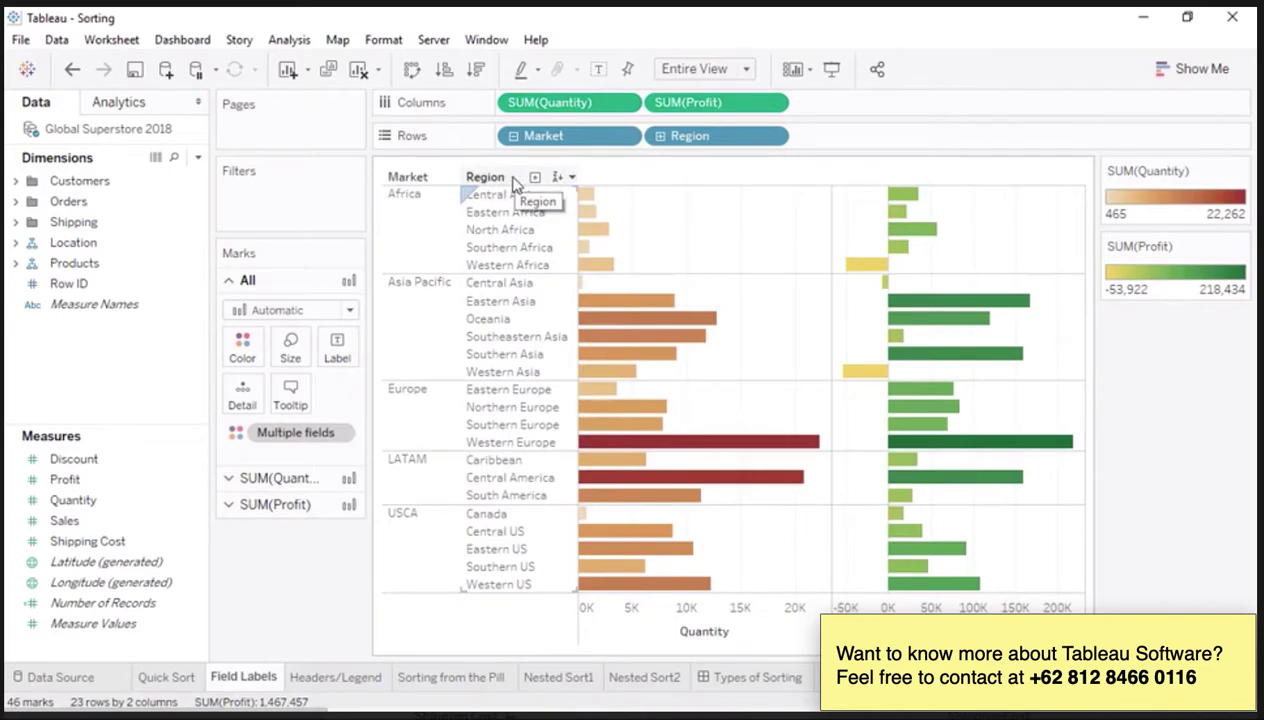
pyautogui.click(572, 177)
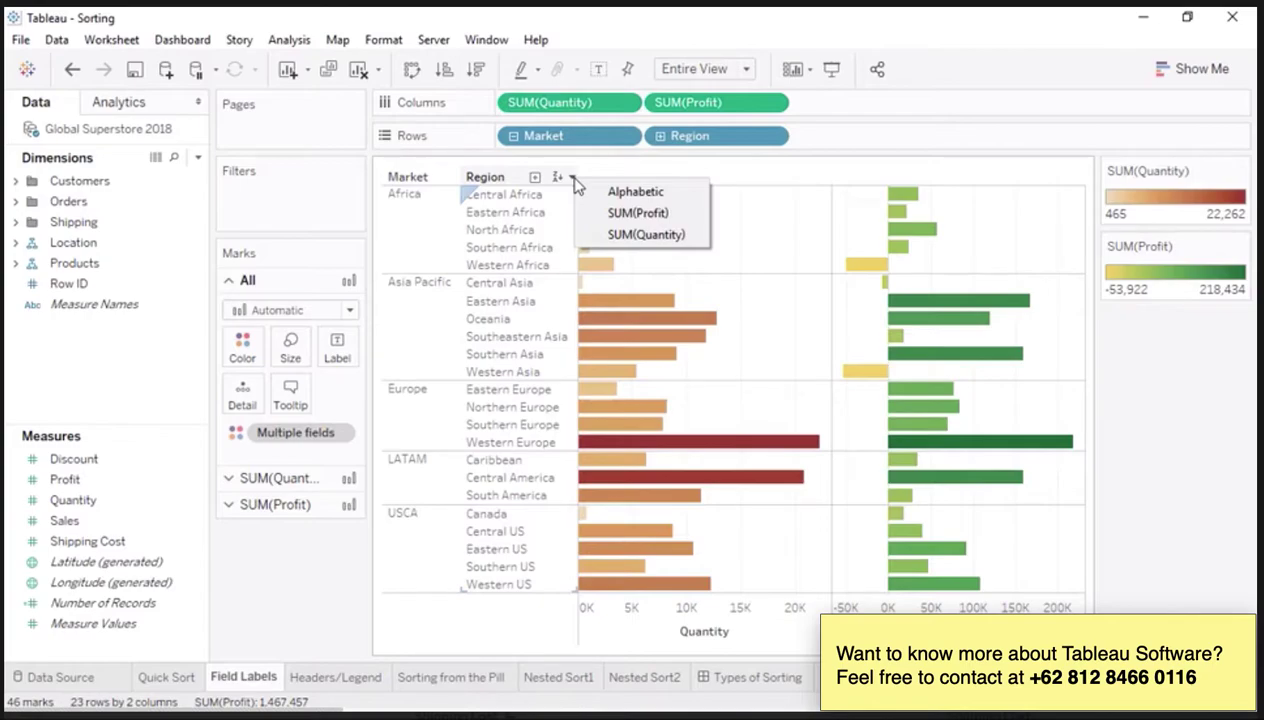
pyautogui.click(590, 213)
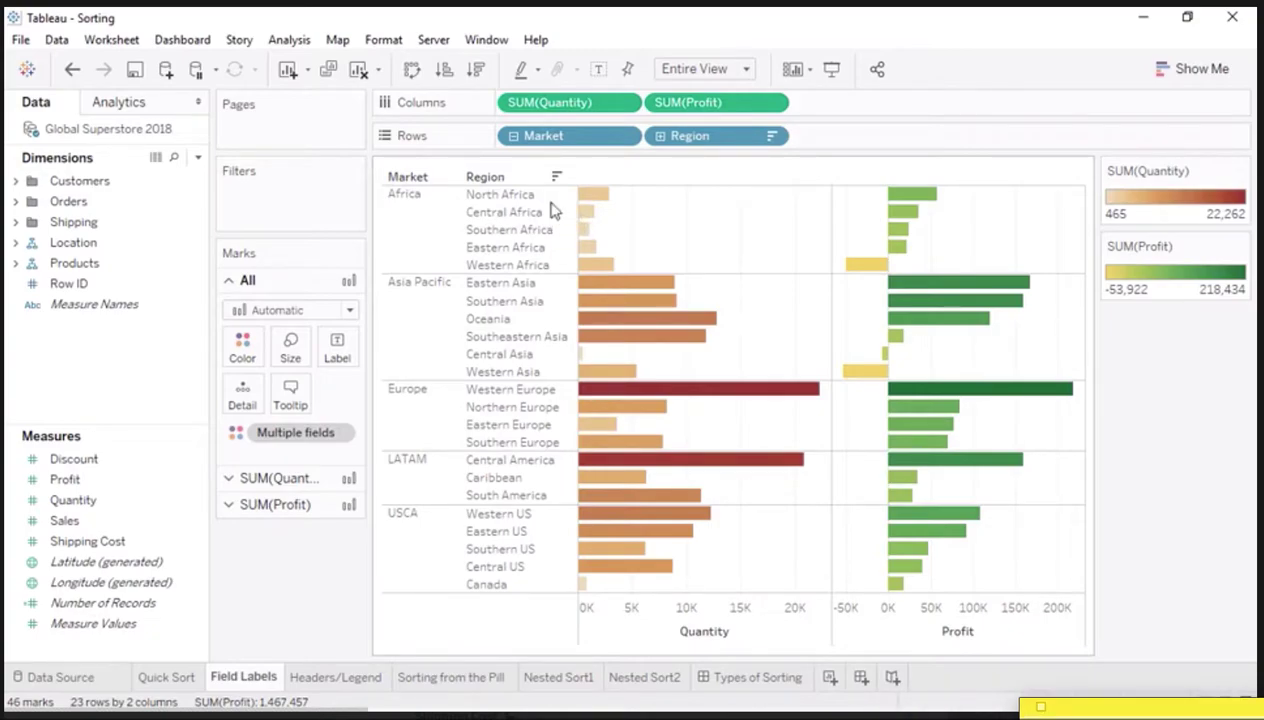
pyautogui.click(455, 177)
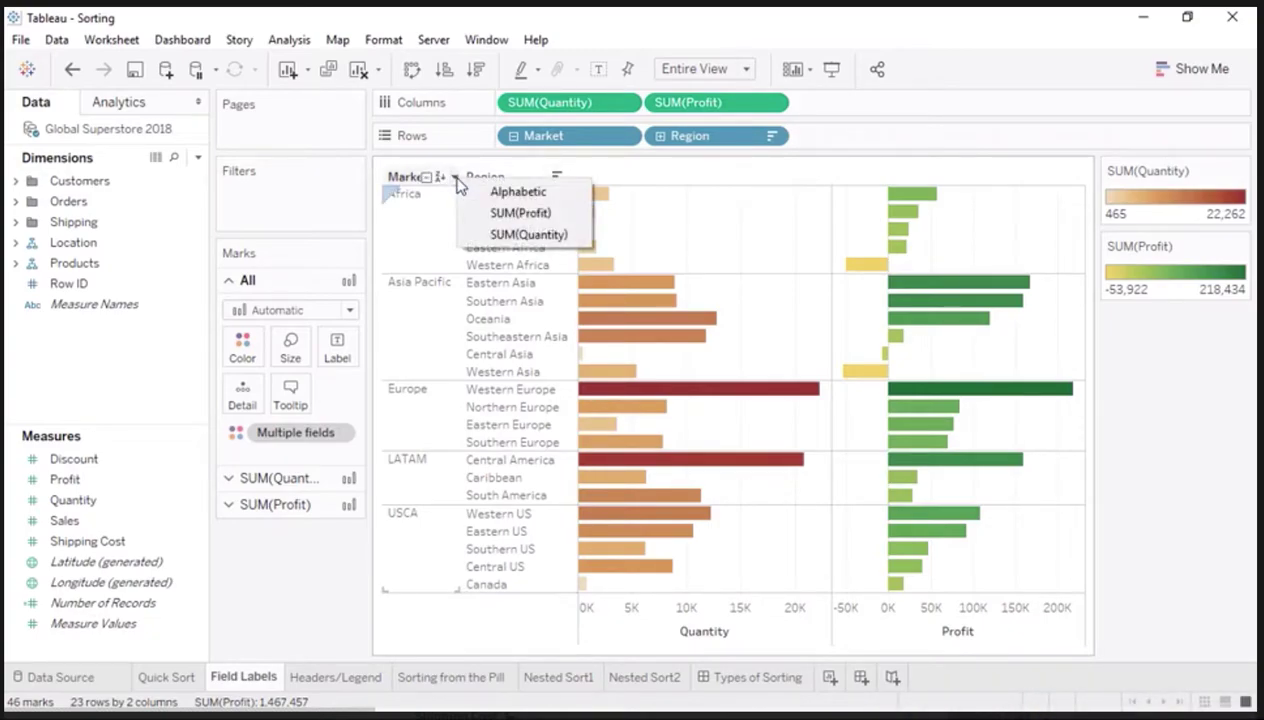
pyautogui.click(476, 236)
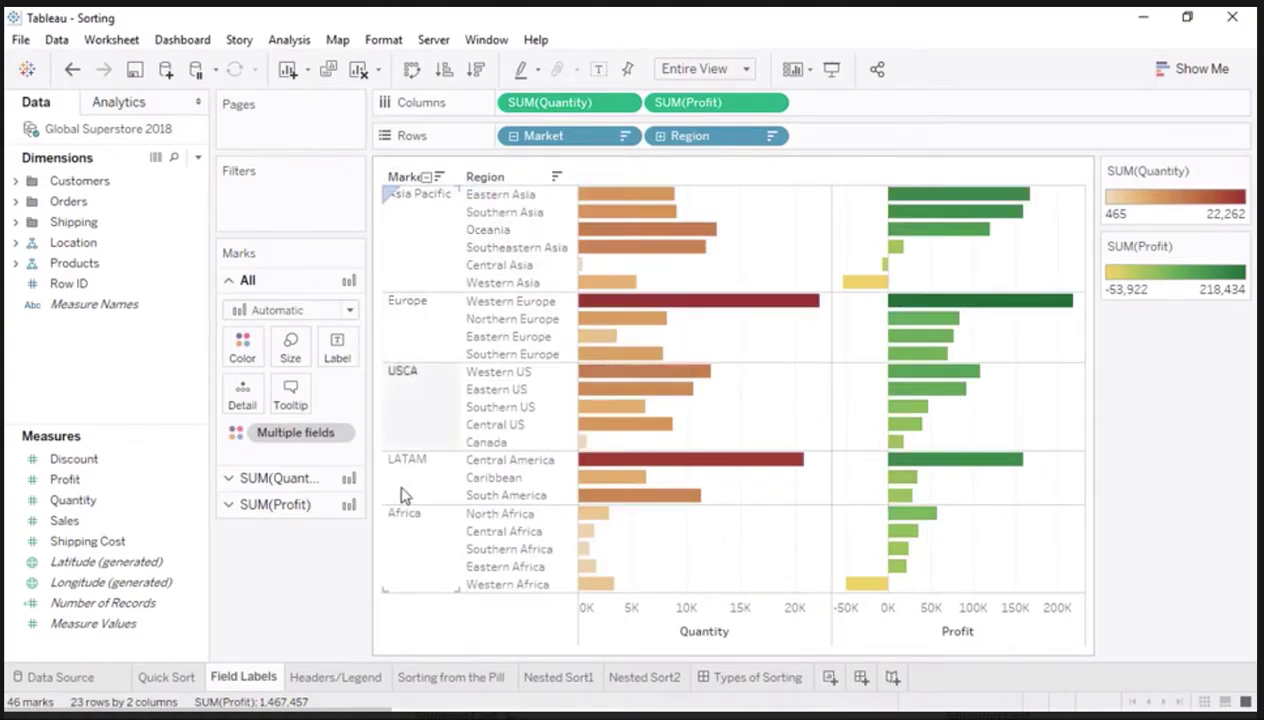
# Step: On the Headers/Legend sheet, manually place Same Day before First Class and reorder the Order Priority legend so Medium precedes Low
pyautogui.click(353, 678)
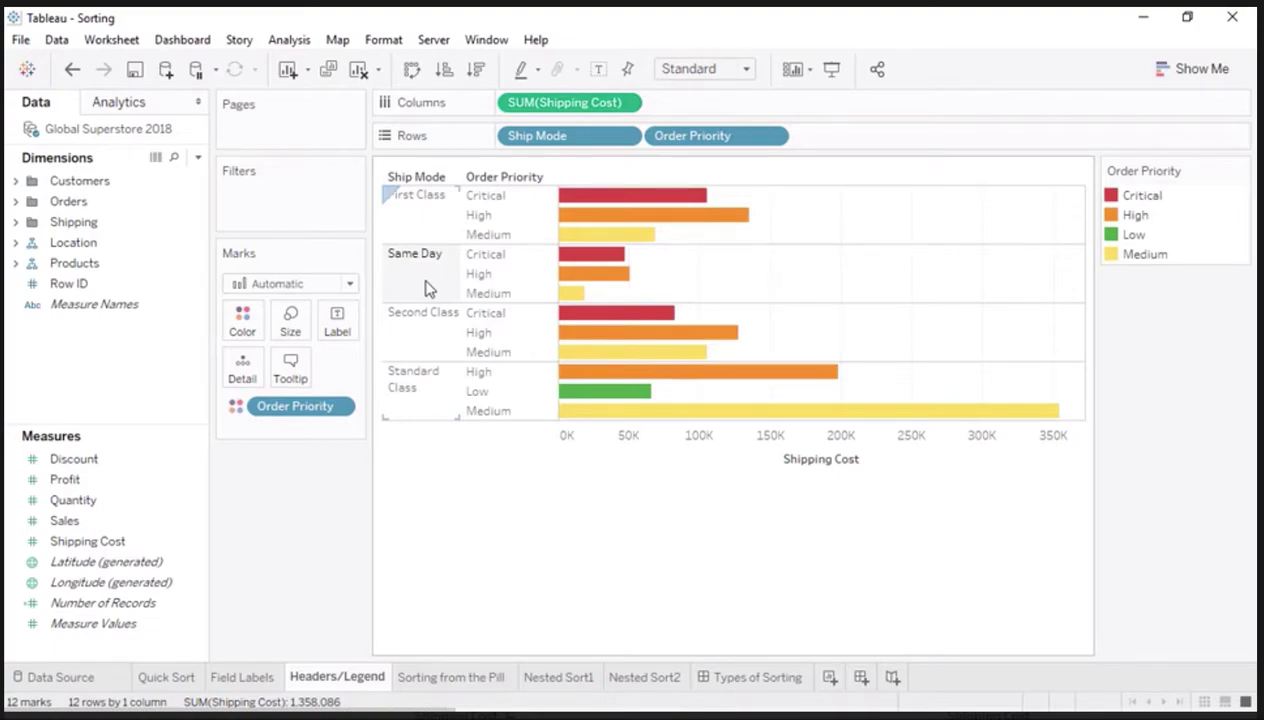
pyautogui.moveTo(424, 288); pyautogui.dragTo(432, 212)
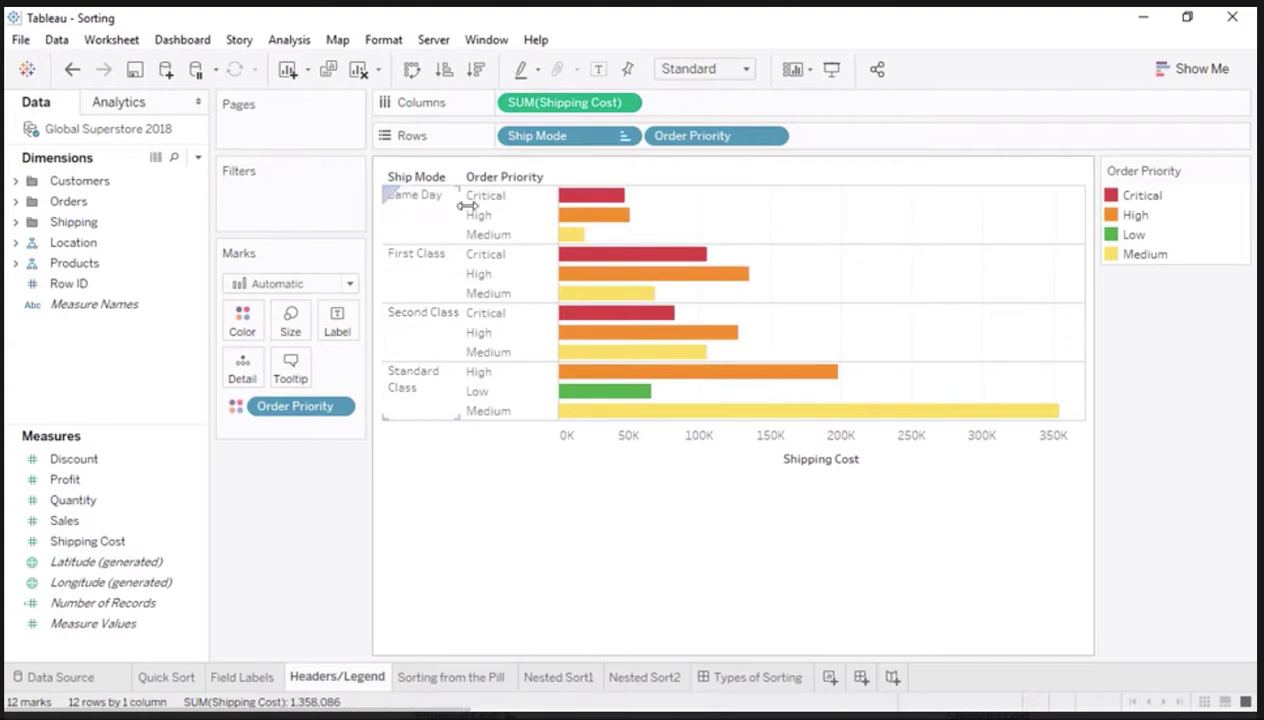
pyautogui.moveTo(1135, 240); pyautogui.dragTo(1151, 274)
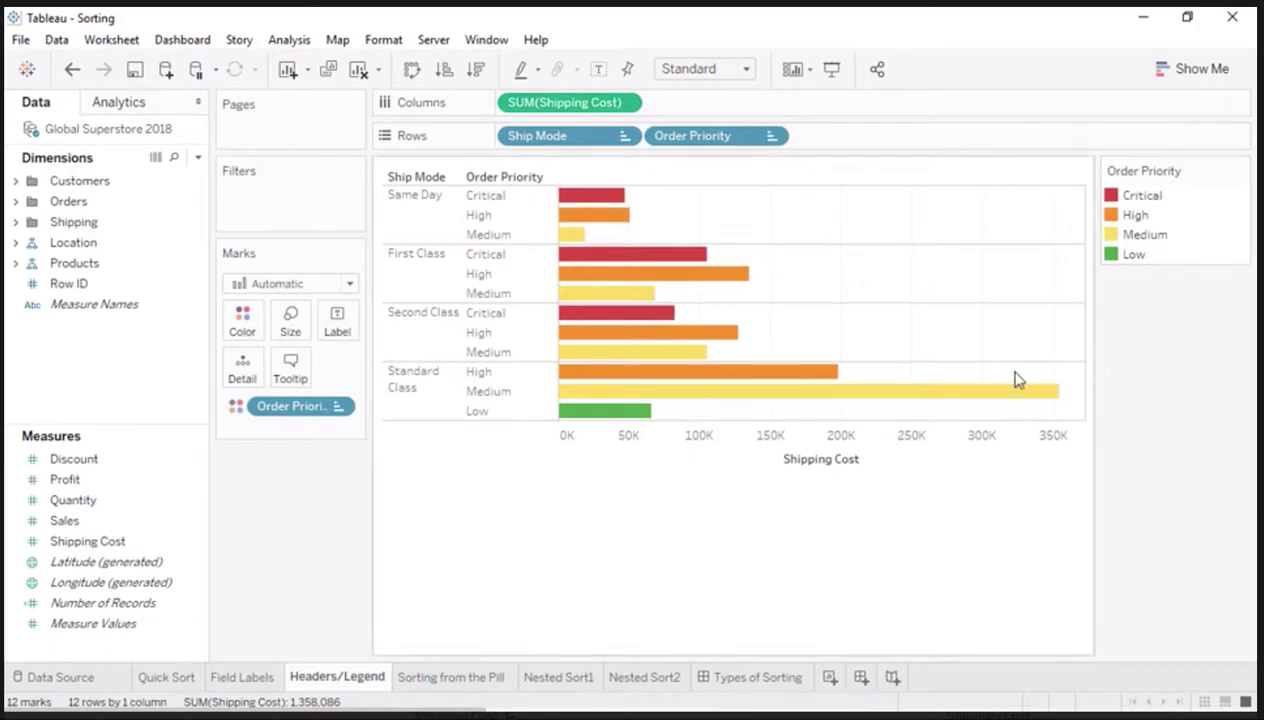
# Step: On the Sorting from the Pill sheet, sort the Sub-Category field descending by Quantity with Maximum aggregation
pyautogui.click(452, 678)
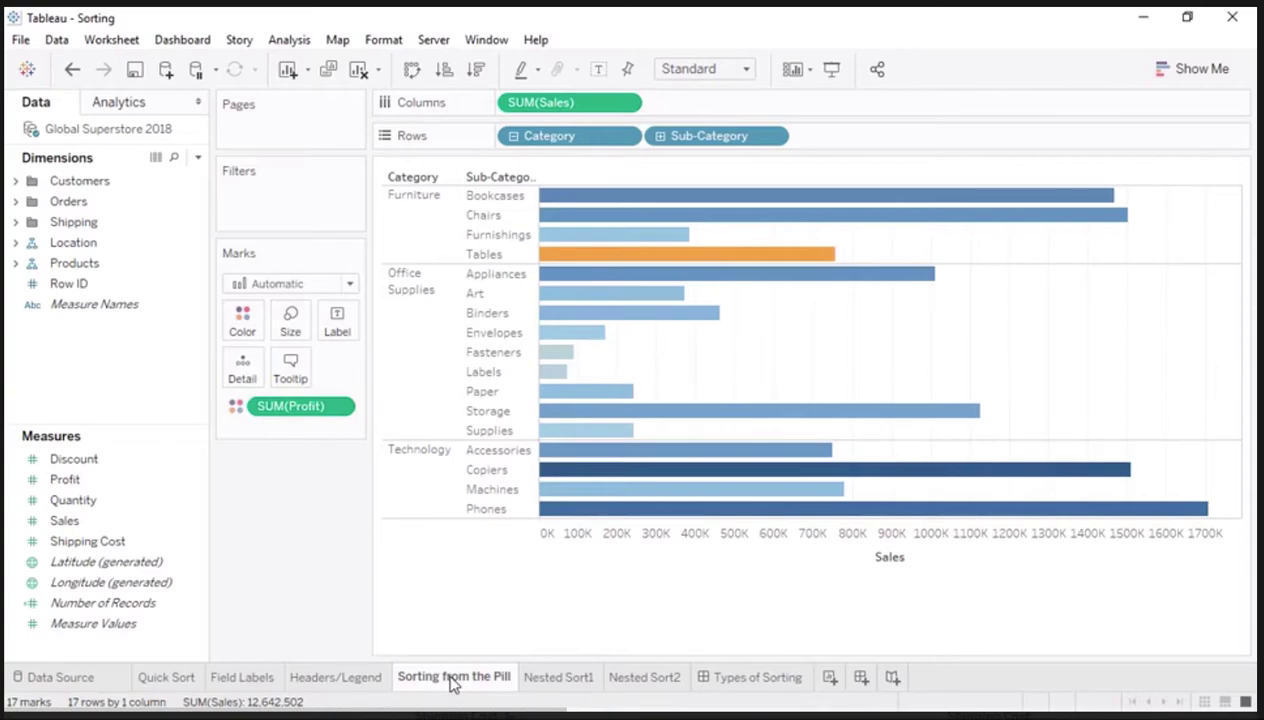
pyautogui.rightClick(737, 146)
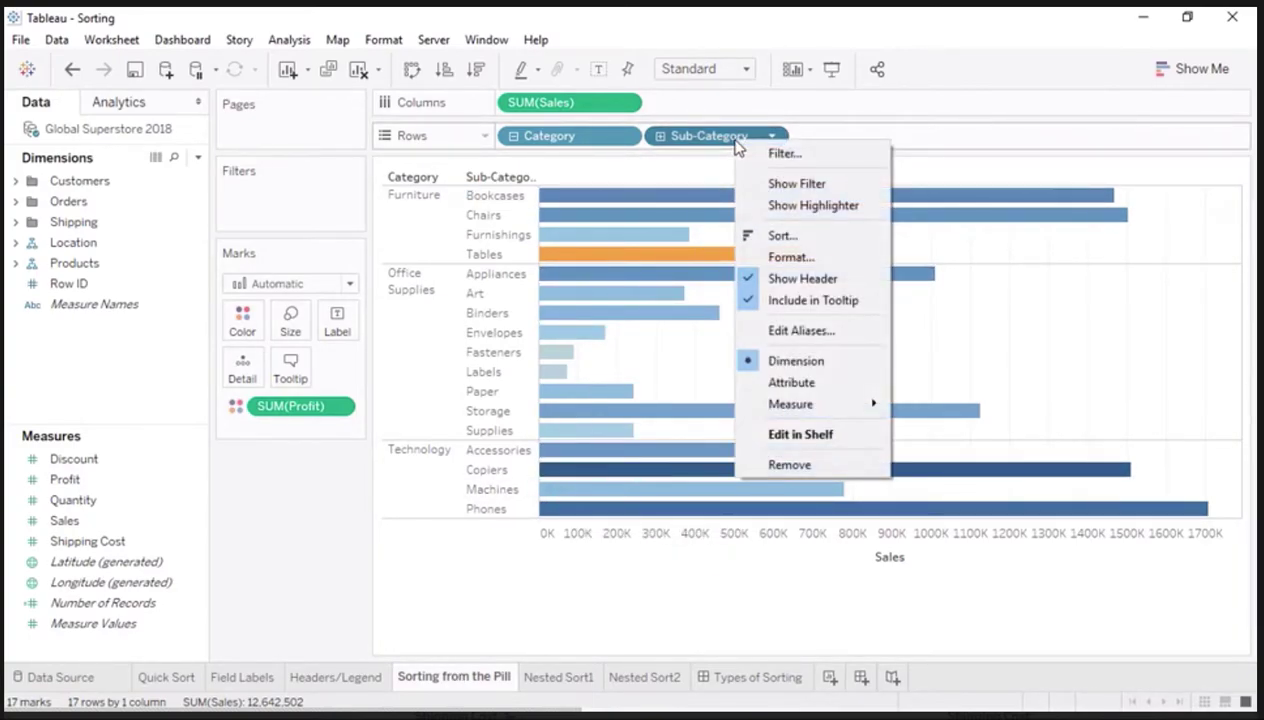
pyautogui.click(807, 236)
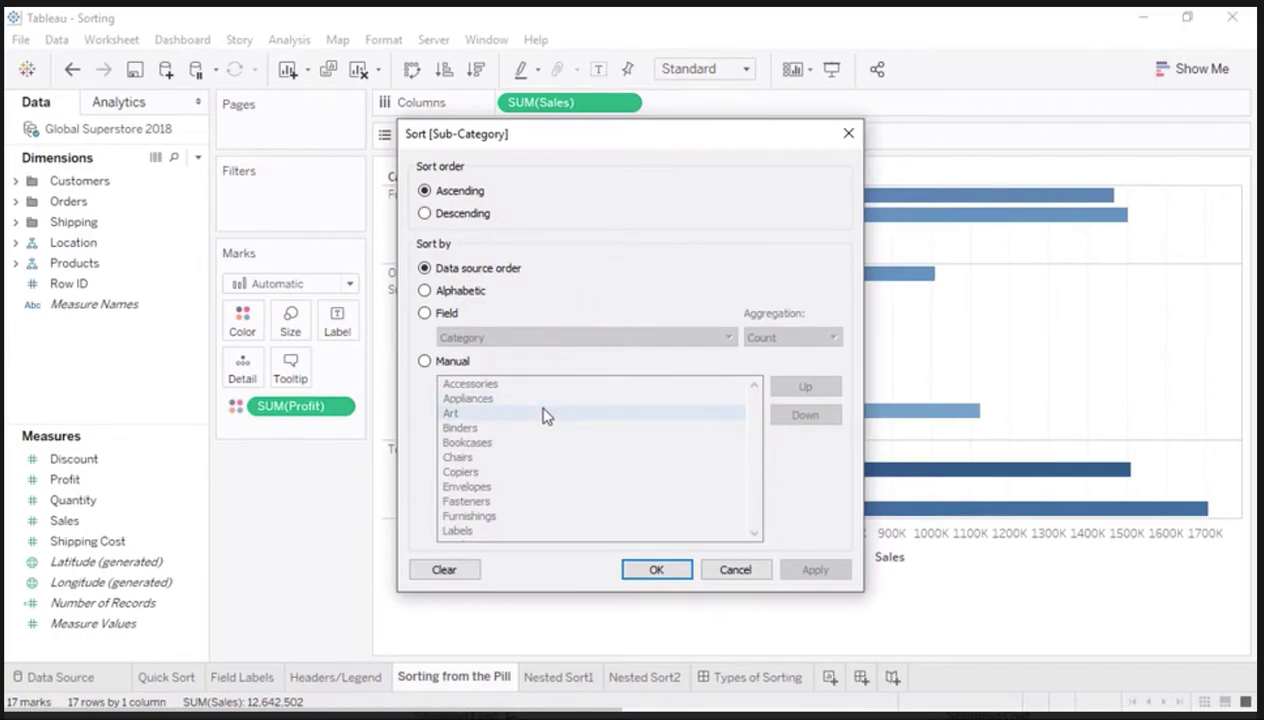
pyautogui.click(444, 314)
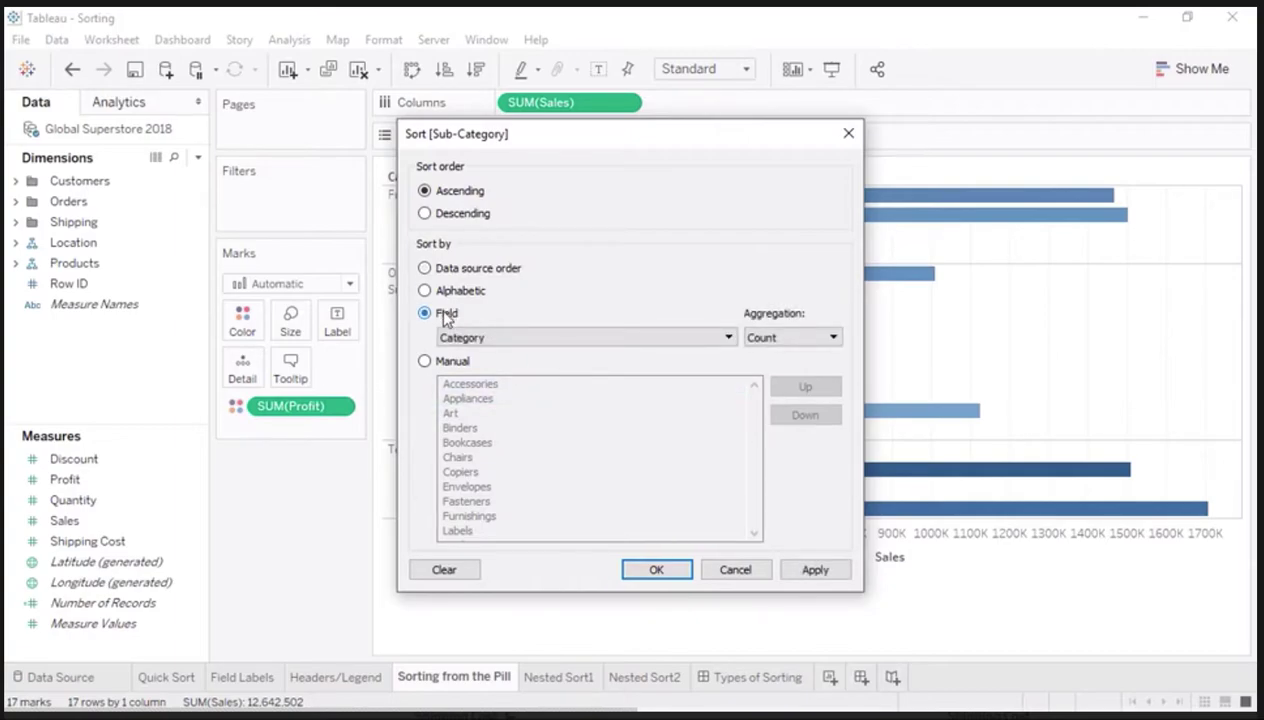
pyautogui.click(452, 336)
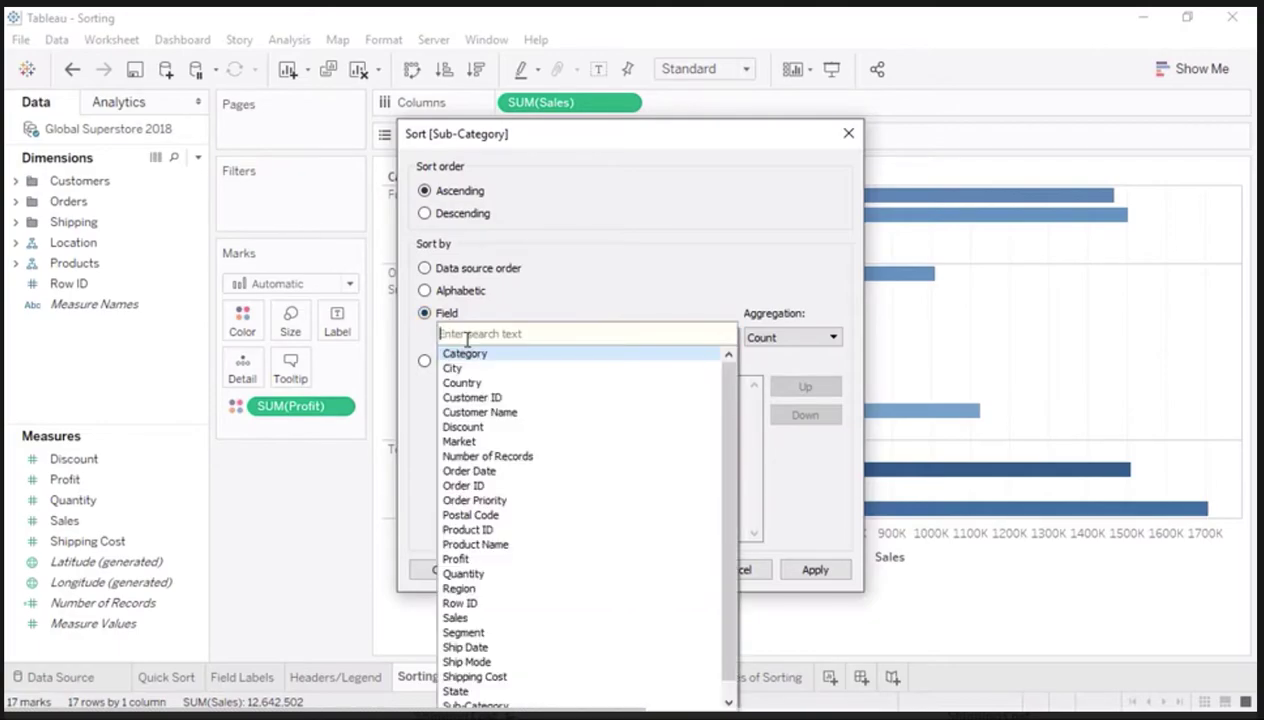
pyautogui.click(506, 575)
pyautogui.click(799, 340)
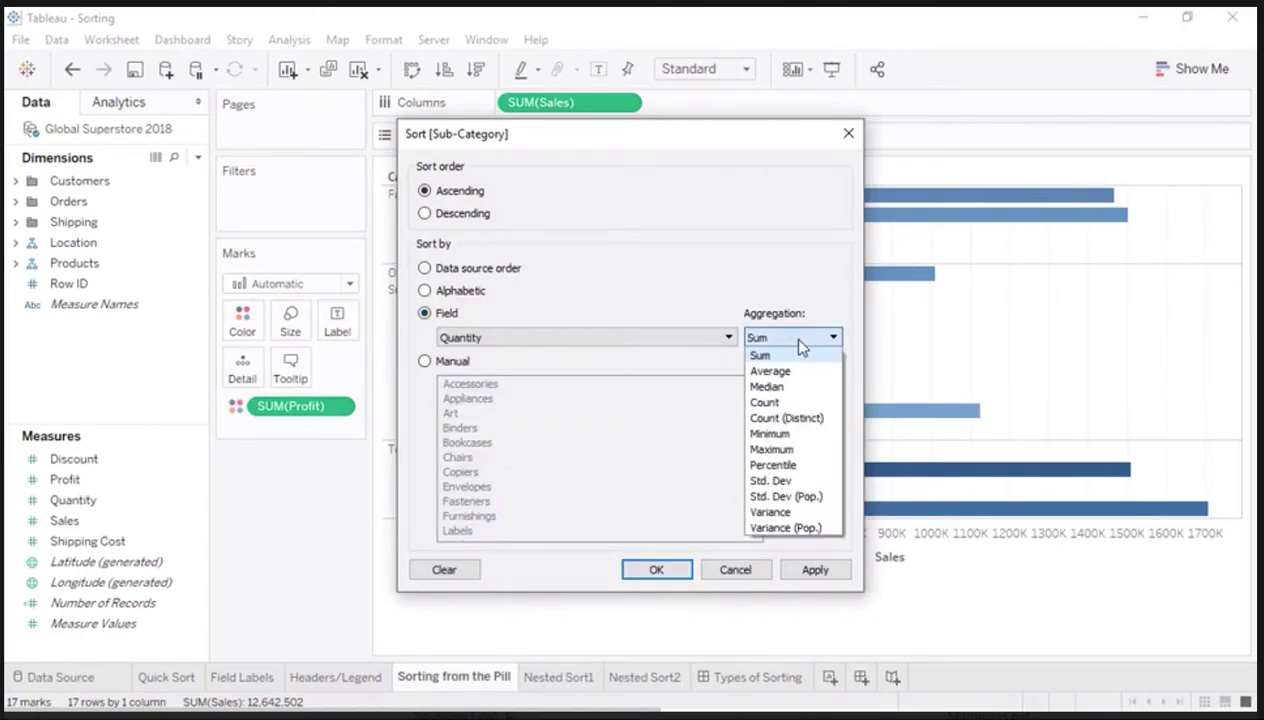
pyautogui.click(799, 450)
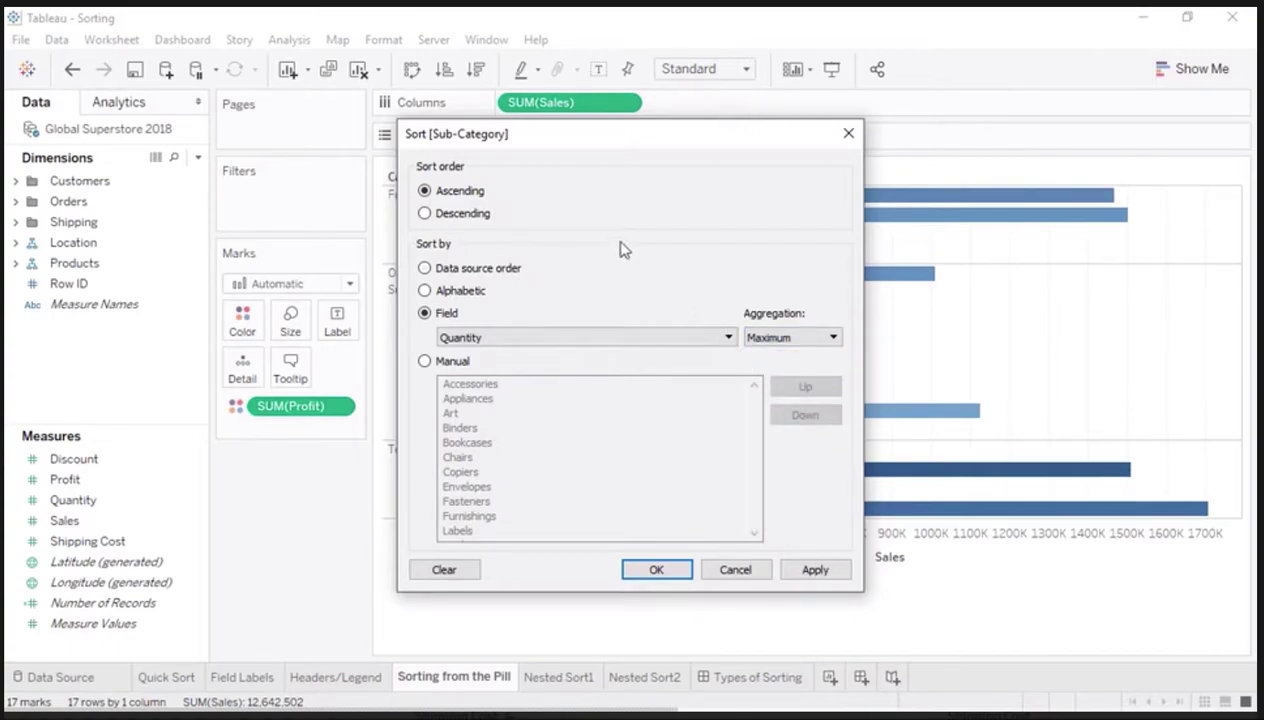
pyautogui.click(478, 215)
pyautogui.click(655, 572)
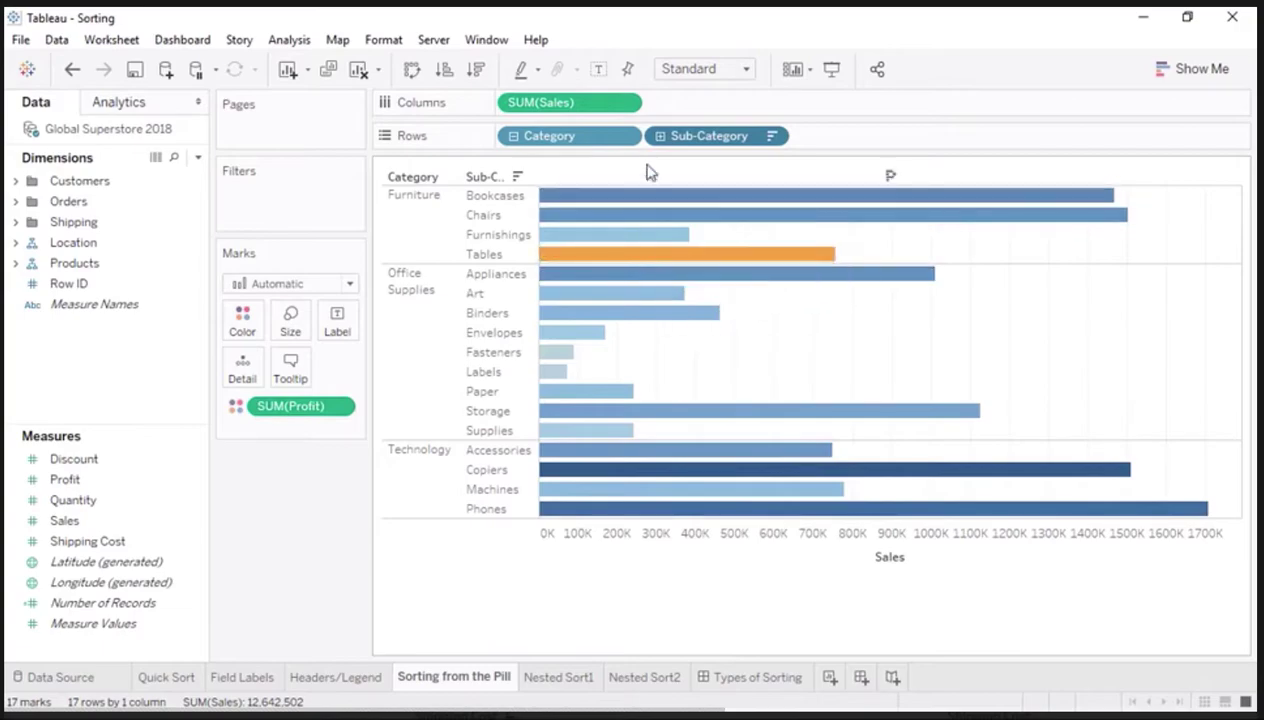
# Step: Sort the Category field in ascending order by the Sum of Sales
pyautogui.click(627, 138)
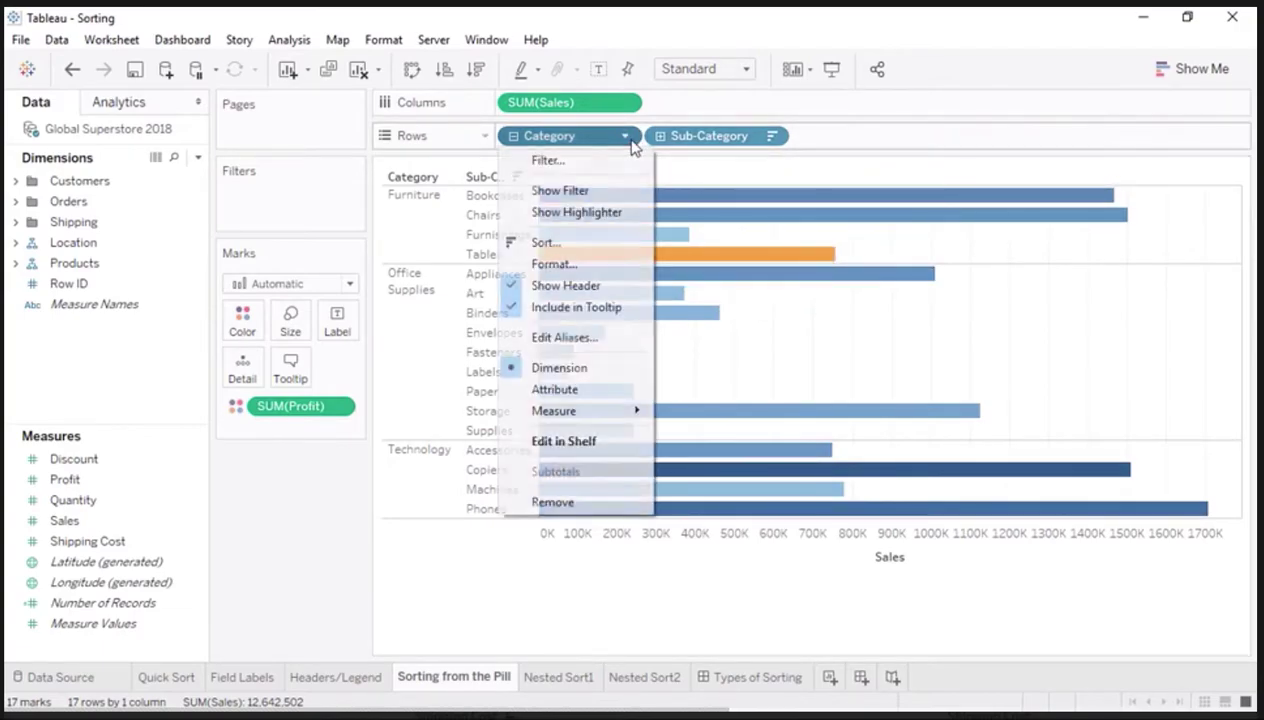
pyautogui.click(624, 256)
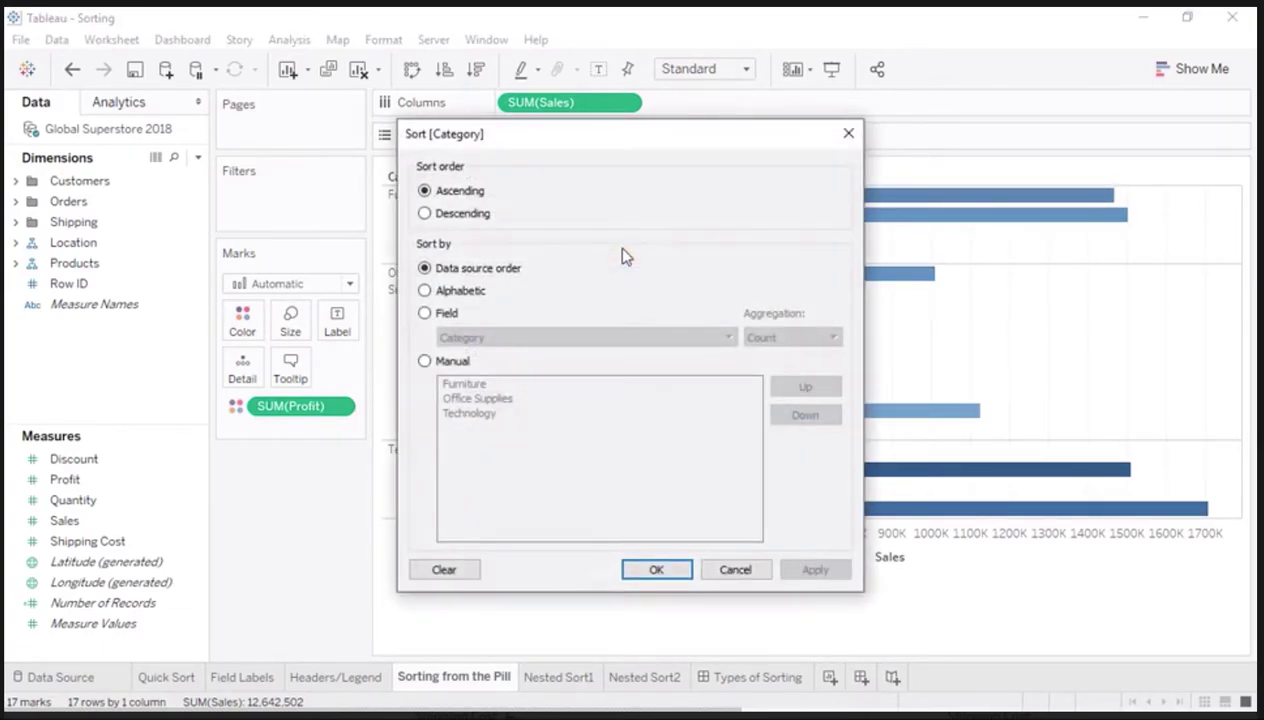
pyautogui.click(447, 315)
pyautogui.click(463, 337)
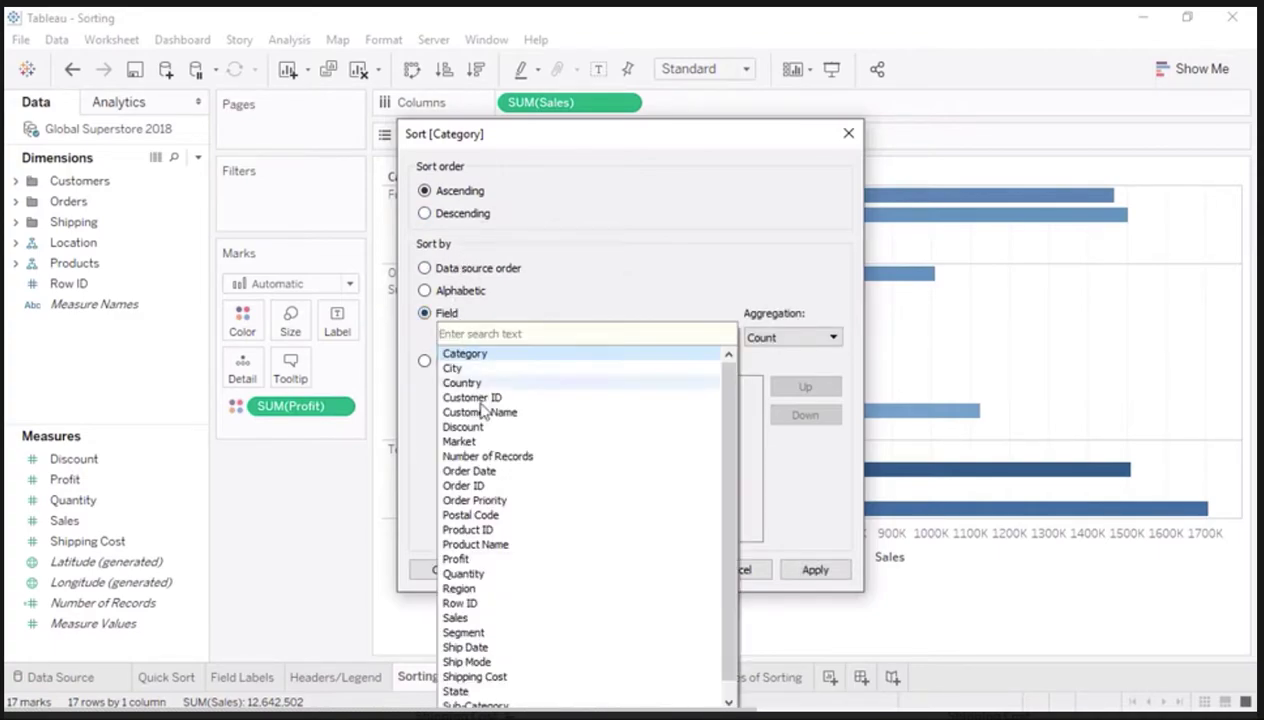
pyautogui.click(484, 618)
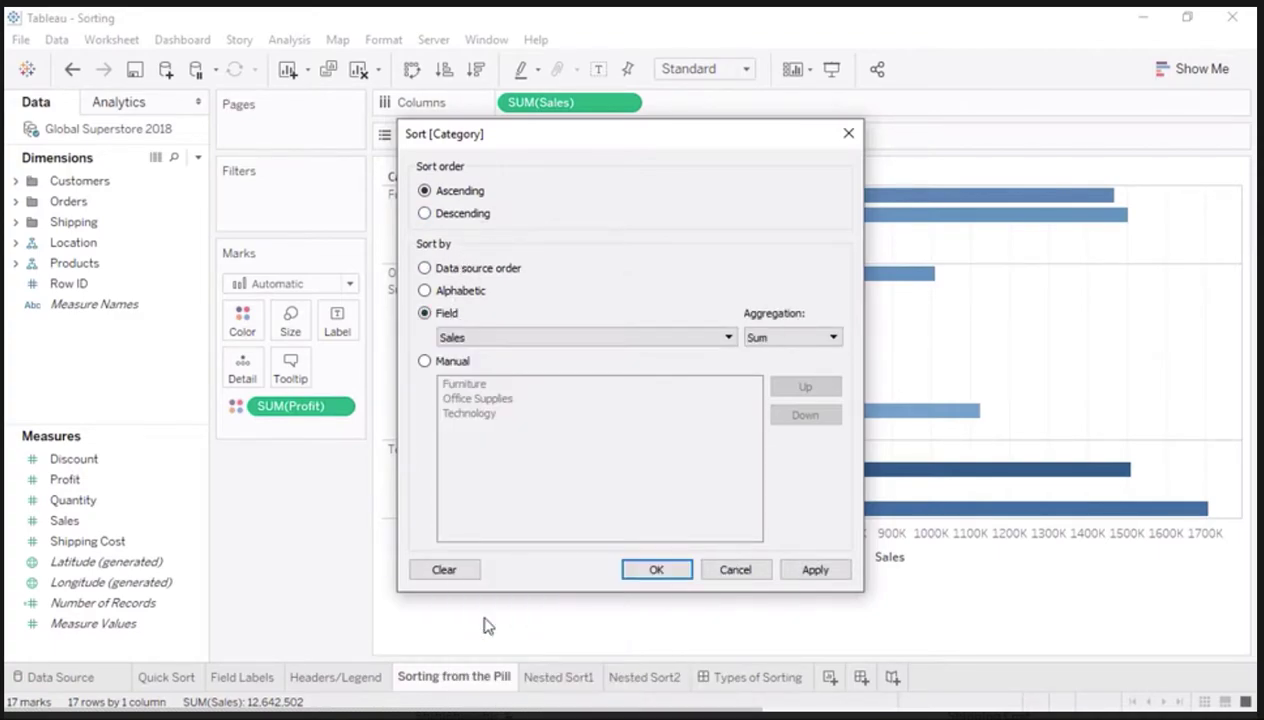
pyautogui.click(638, 571)
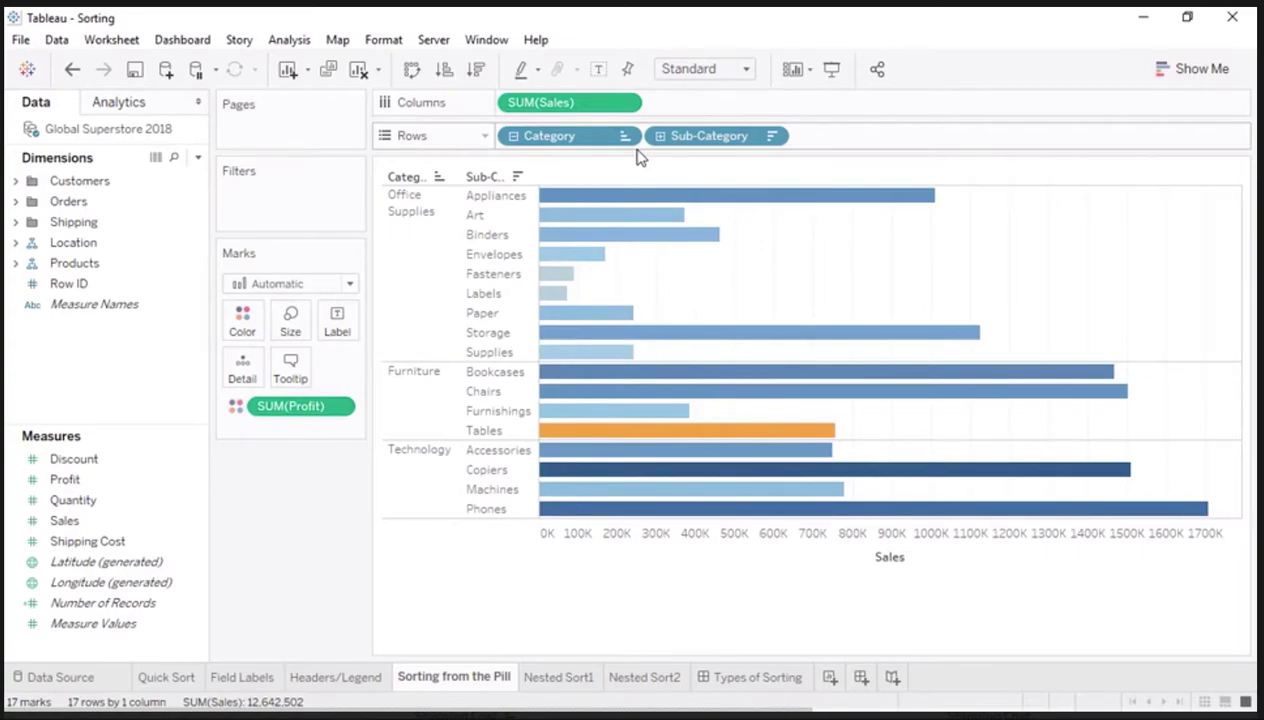
# Step: Clear all sorts from the Sorting from the Pill sheet
pyautogui.click(379, 72)
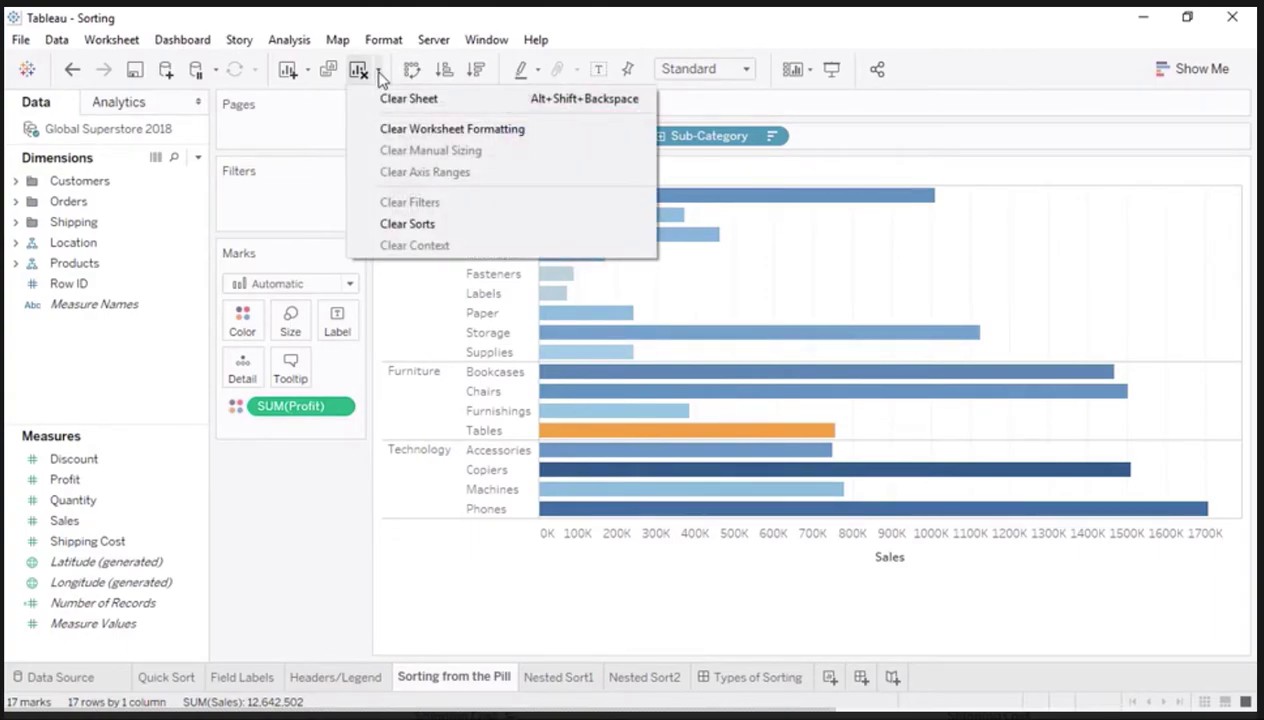
pyautogui.click(414, 226)
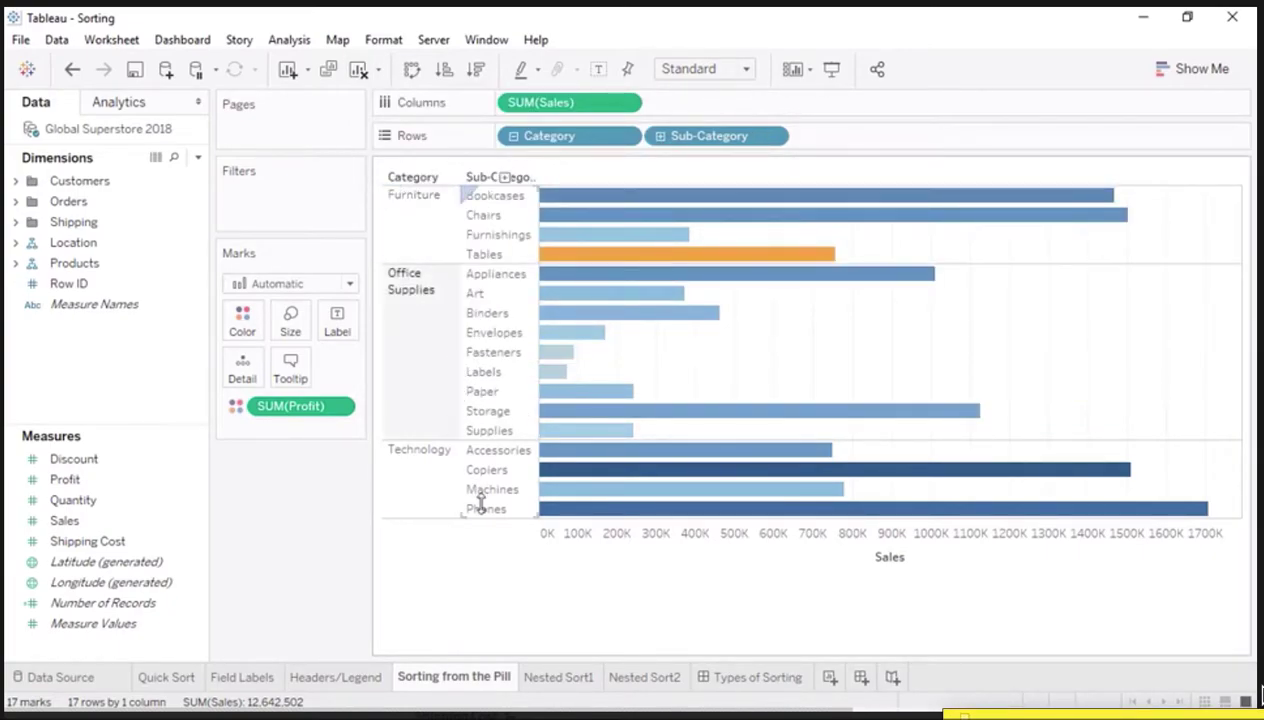
# Step: View the Nested Sort1 sheet, and on the Nested Sort2 sheet sort Order Priority in descending order by SUM(Shipping Cost)
pyautogui.click(556, 684)
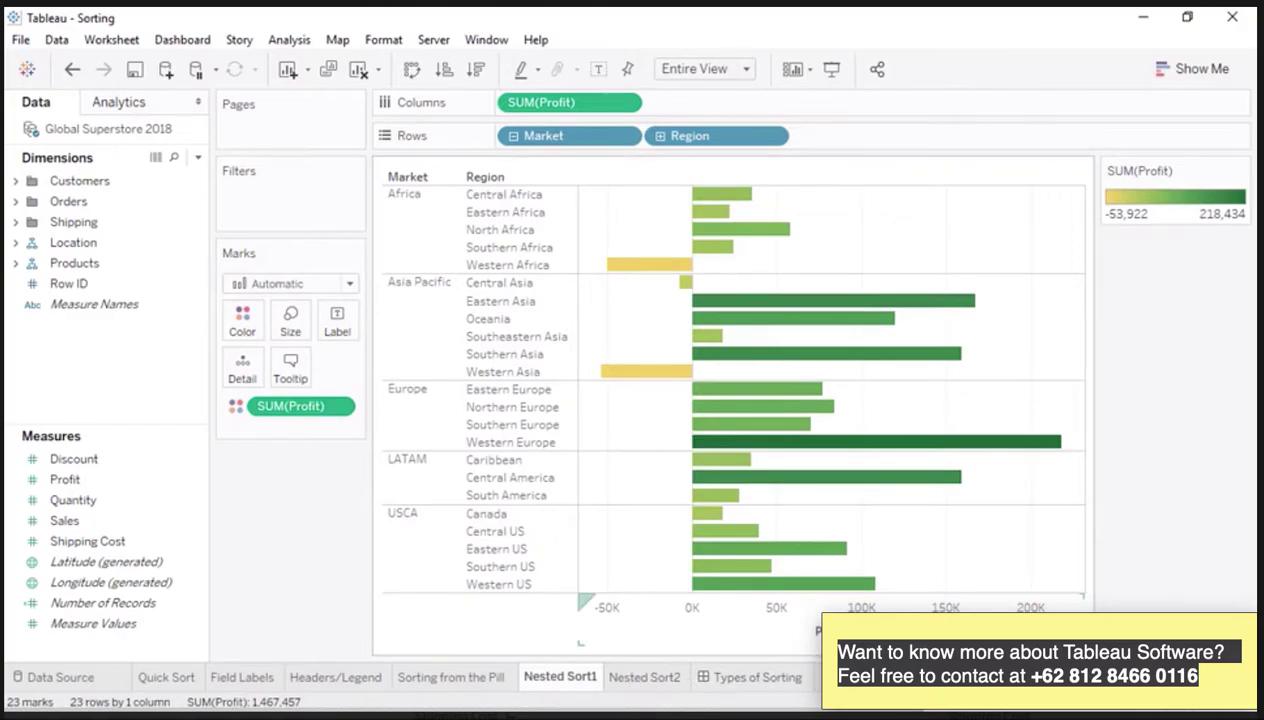
pyautogui.click(585, 601)
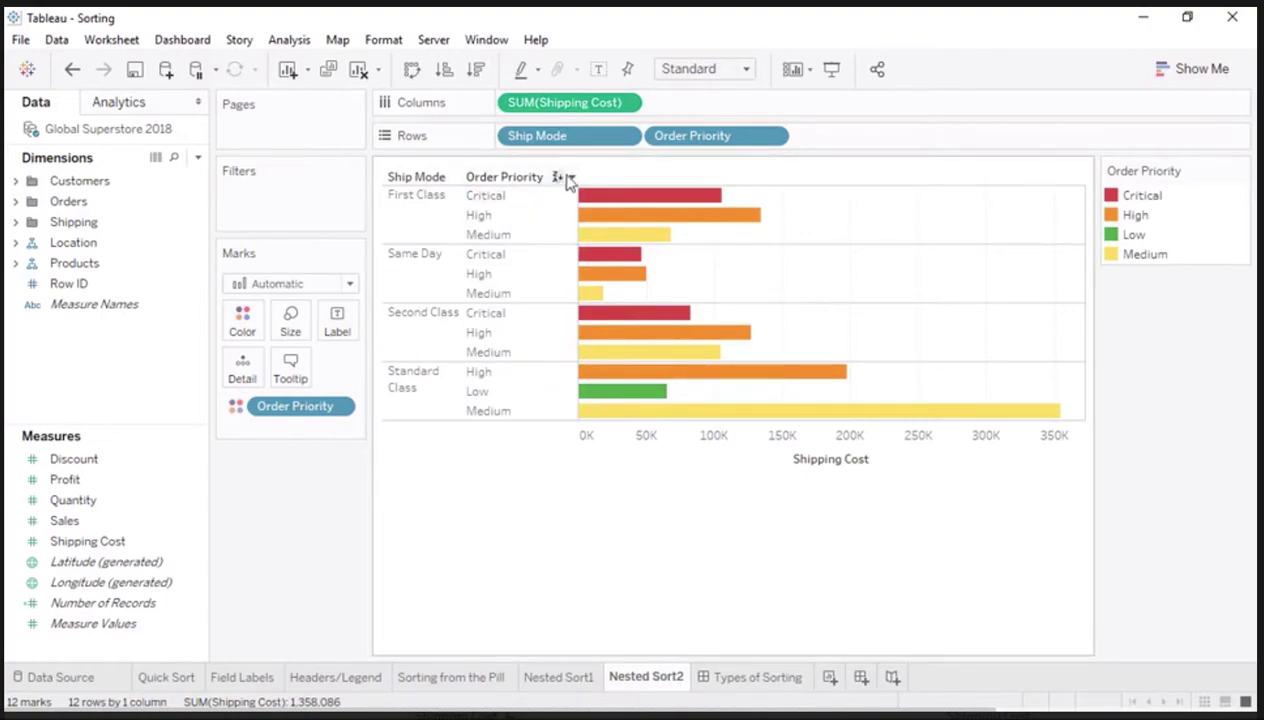
pyautogui.click(571, 177)
pyautogui.click(586, 211)
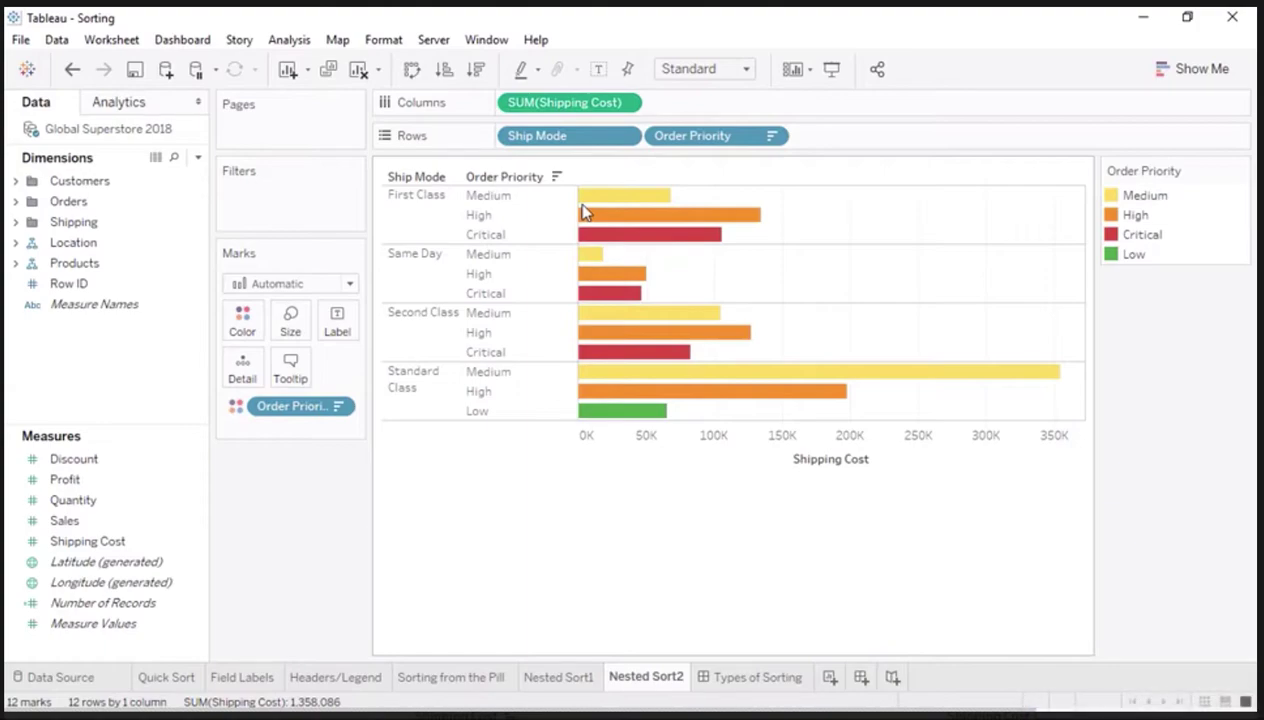
# Step: Apply a descending nested sort from the Shipping Cost axis, ordering Order Priority independently within each Ship Mode
pyautogui.moveTo(593, 205)
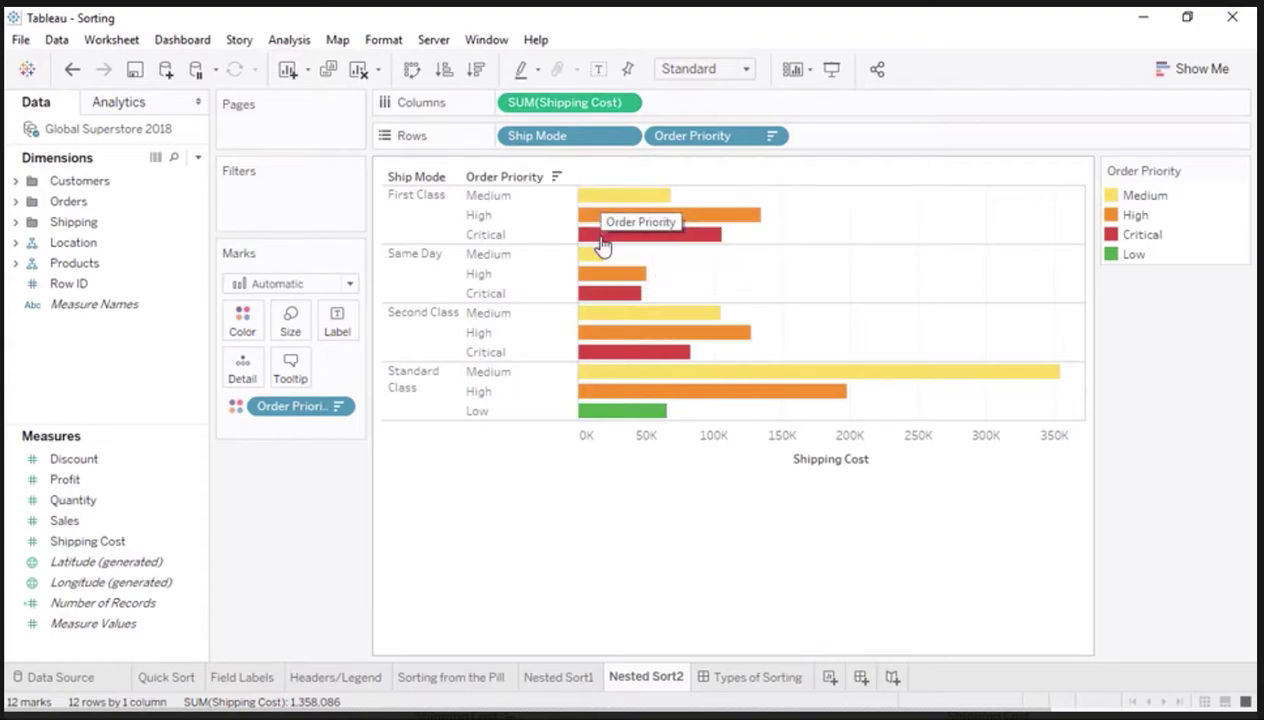
pyautogui.moveTo(598, 262)
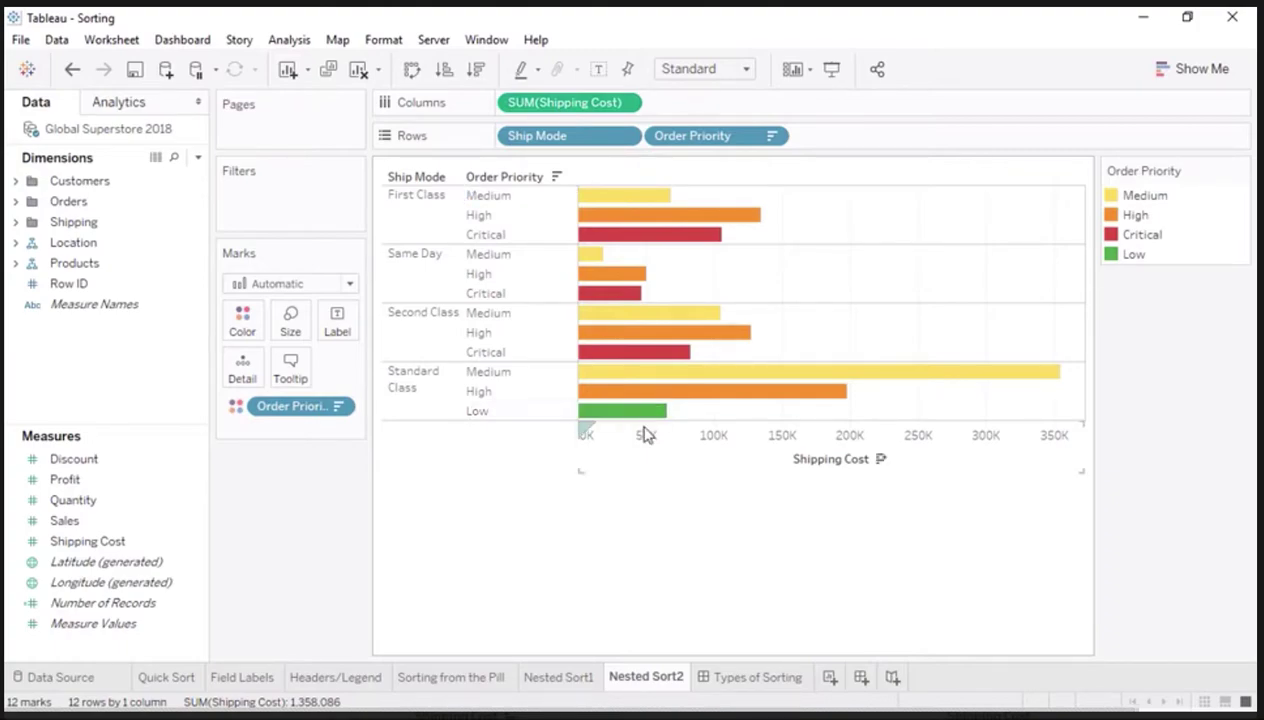
pyautogui.moveTo(882, 466)
pyautogui.click(881, 460)
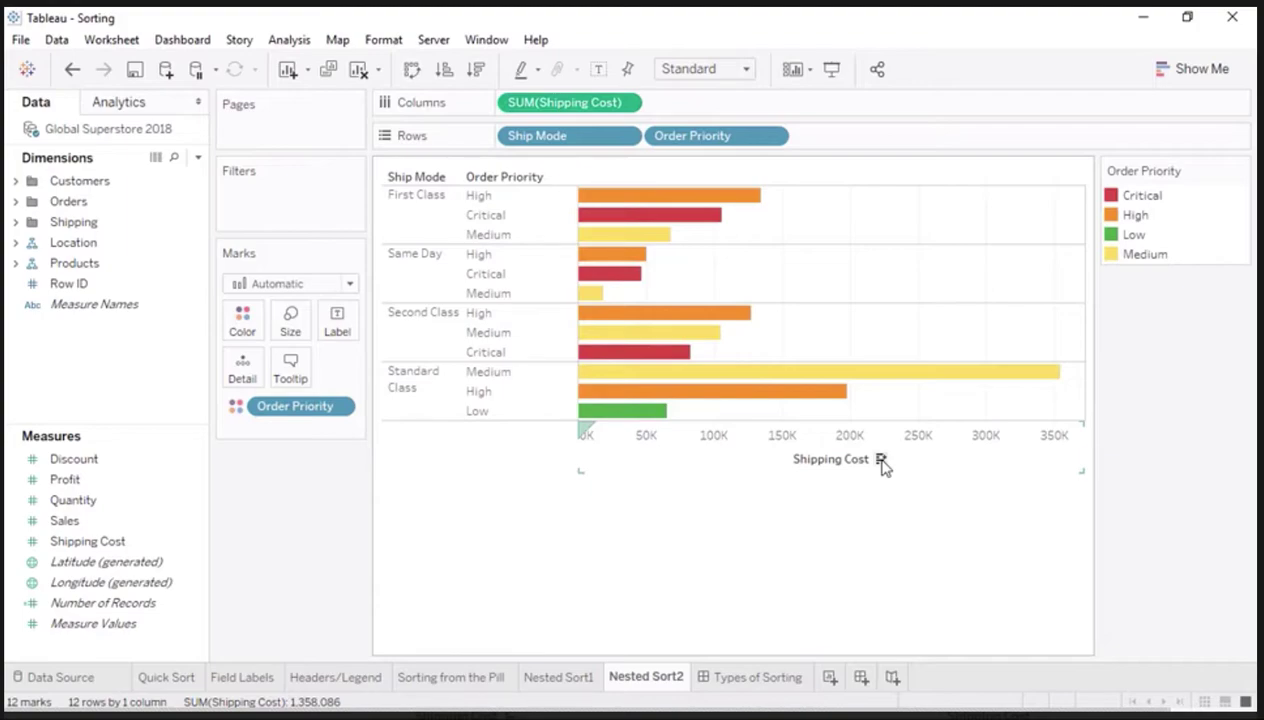
pyautogui.moveTo(757, 206)
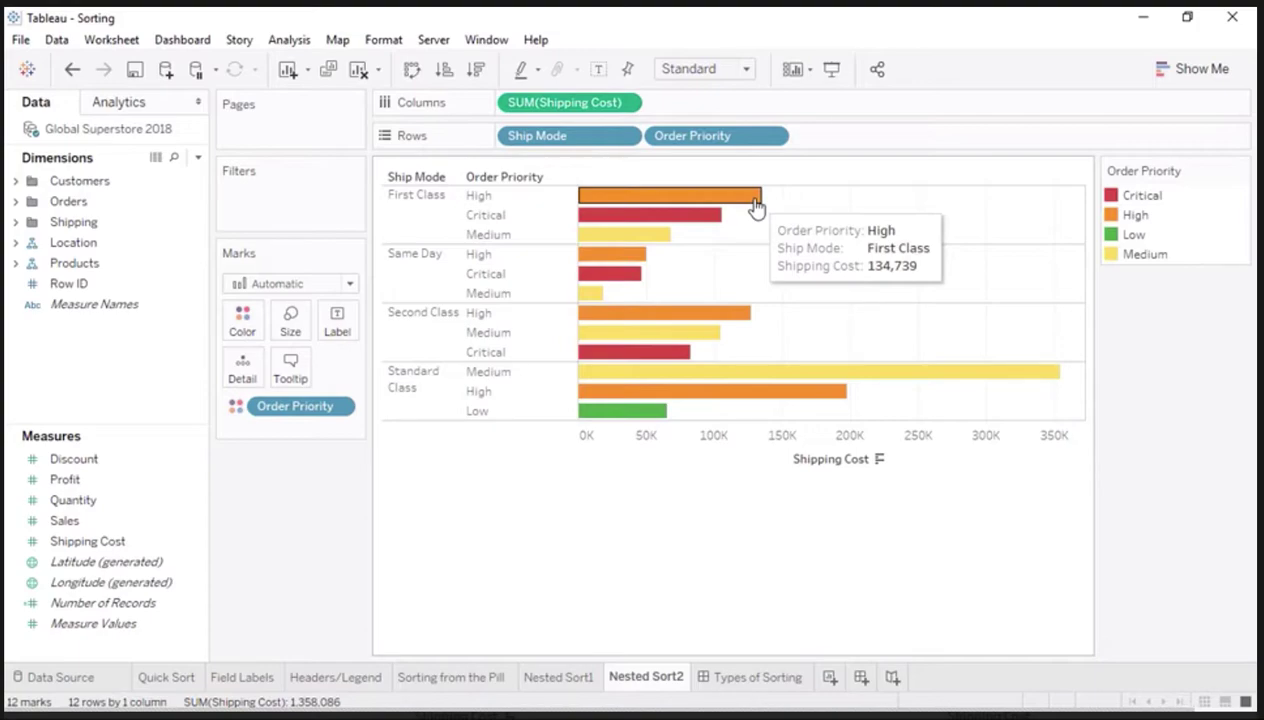
pyautogui.moveTo(890, 378)
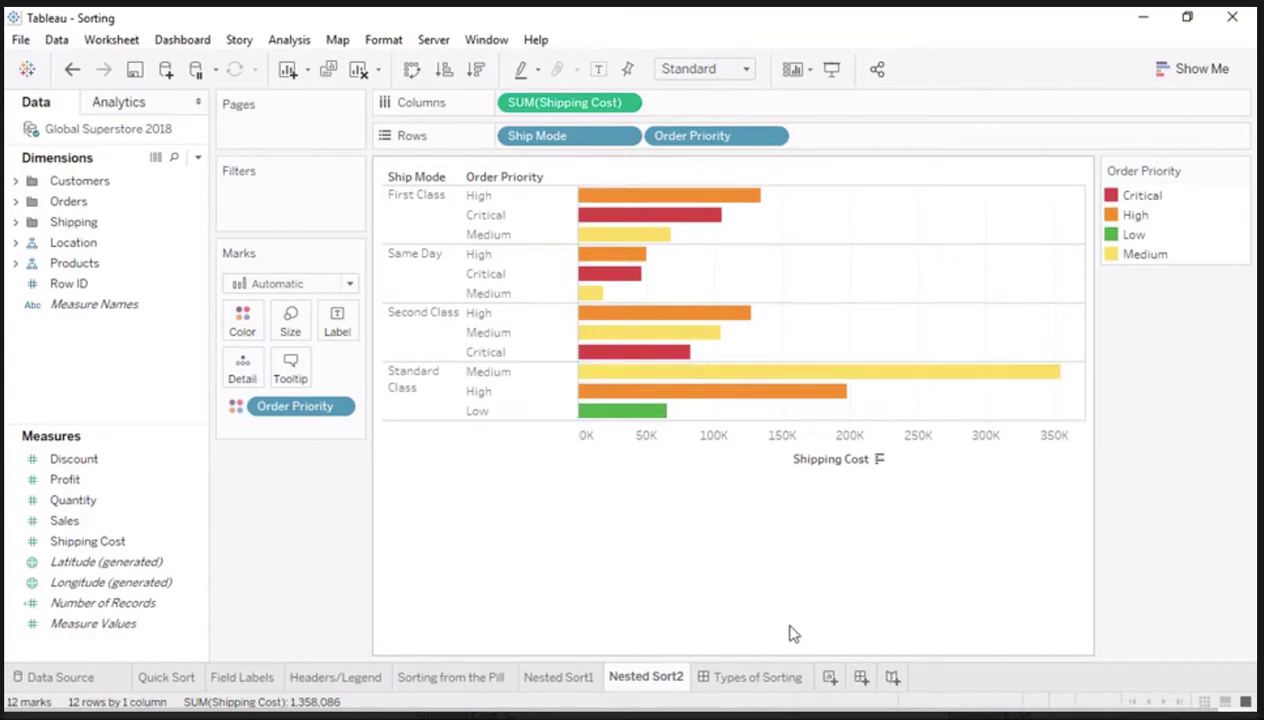
# Step: Show the Types of Sorting dashboard in presentation mode to compare the default, comparative, nested and manual sorts
pyautogui.click(764, 679)
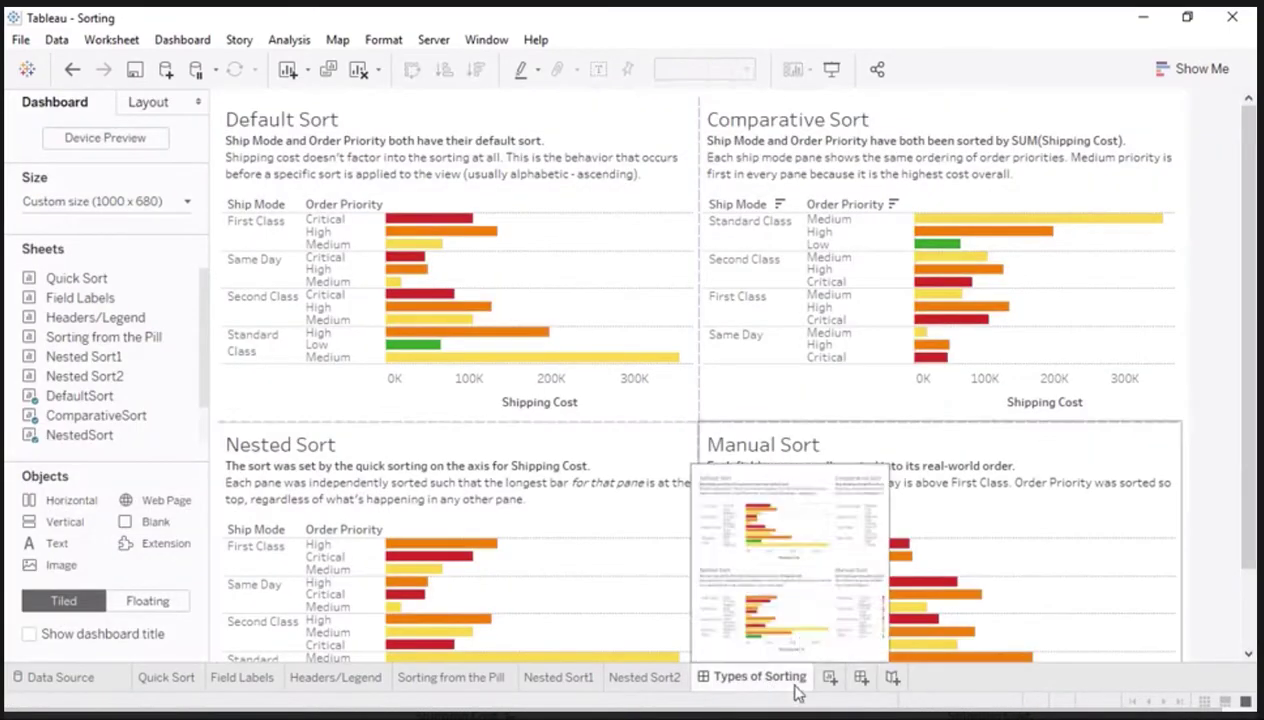
pyautogui.click(831, 69)
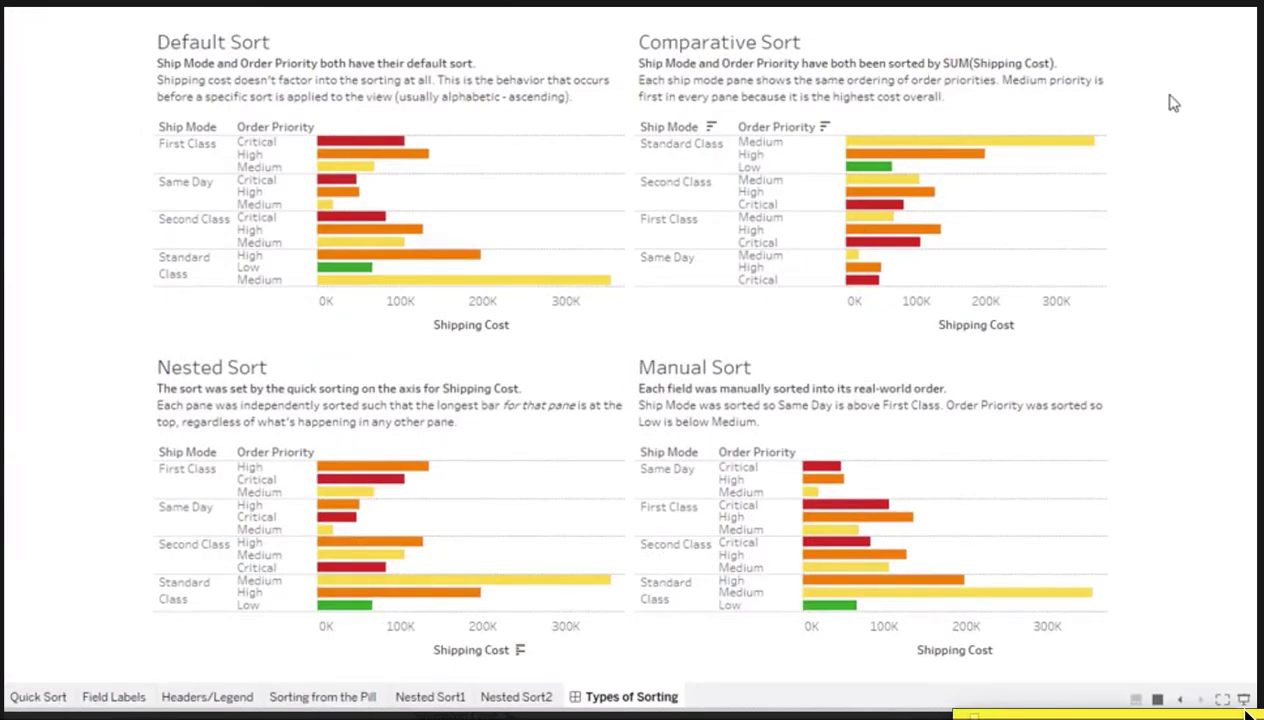